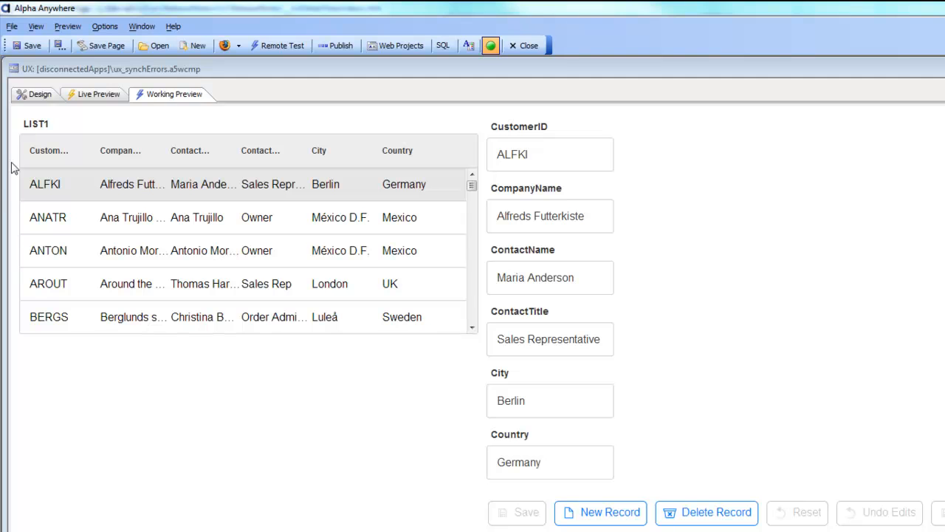
Step: Uncomment the sample check in ContactTitle's validation Xbasic so that an empty value returns the error "ContactTitle cannot be blank."
click(35, 96)
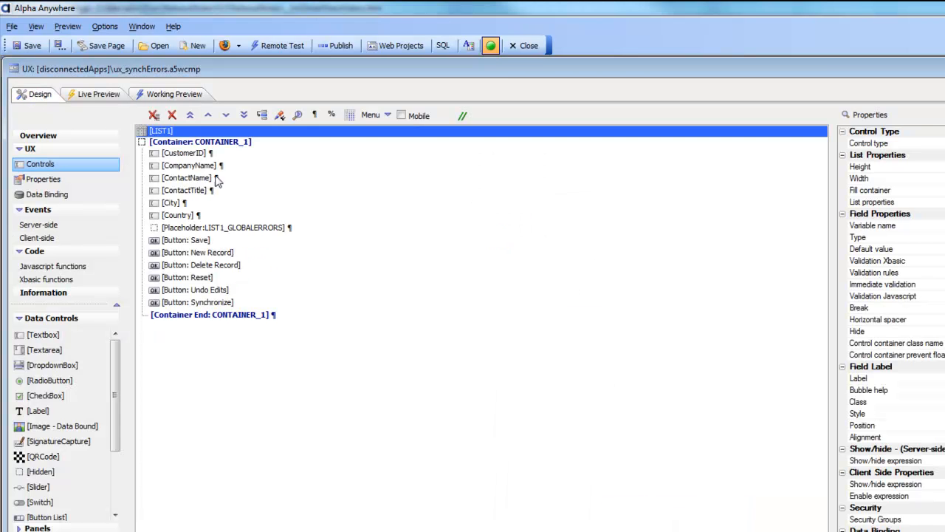
click(178, 189)
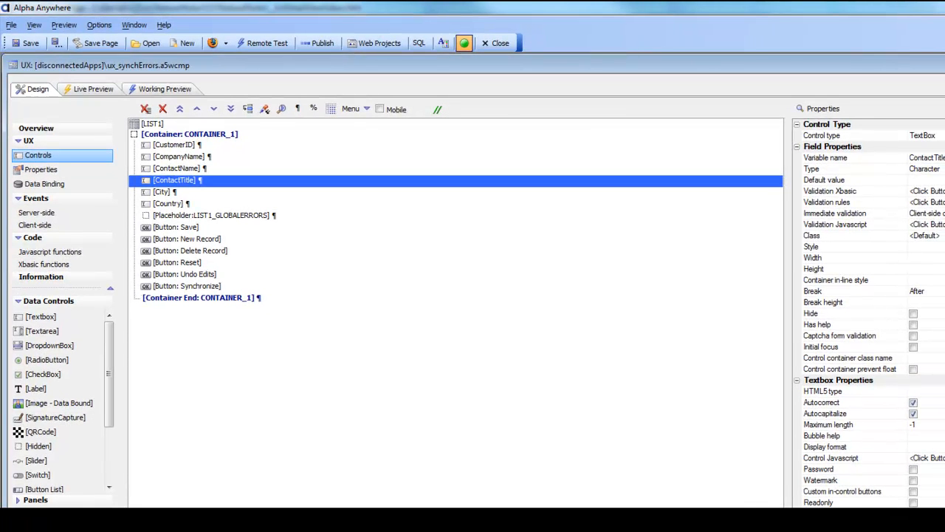
drag(944, 244, 938, 244)
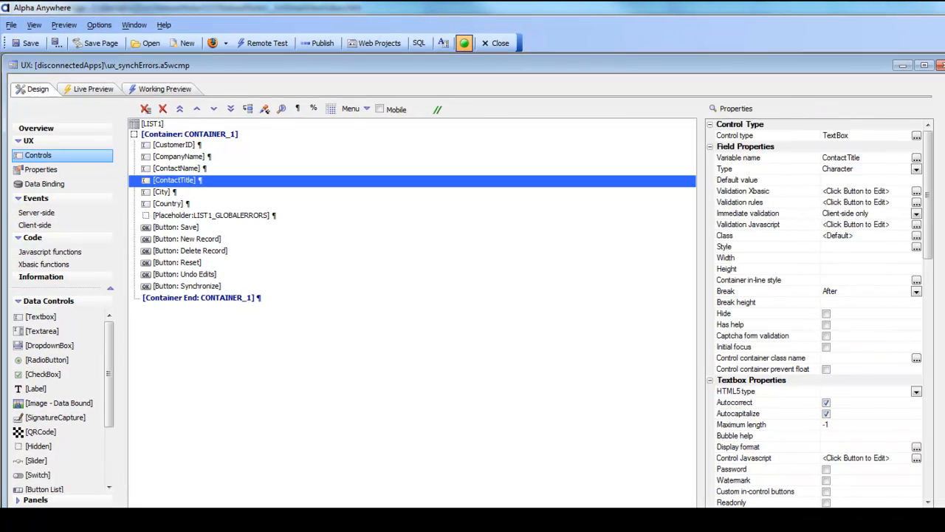
double_click(755, 194)
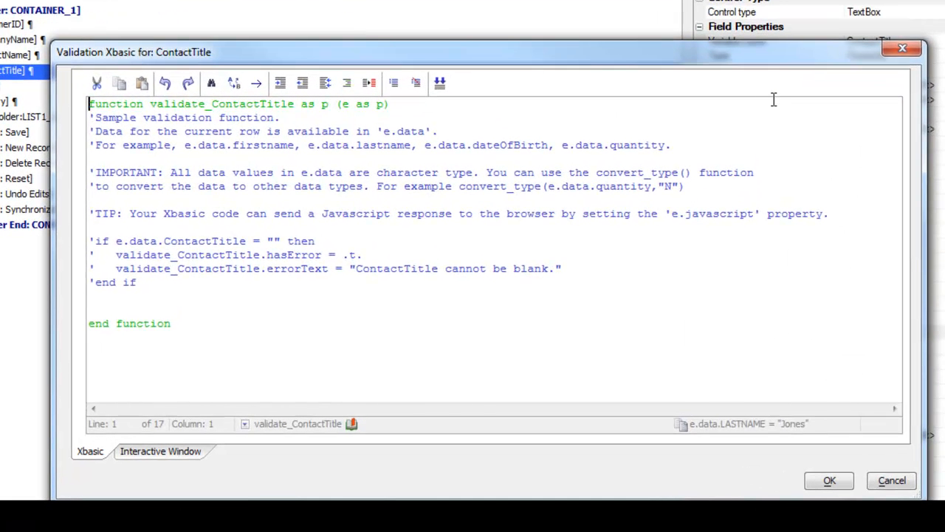
click(89, 242)
key(Delete)
key(Down)
key(Delete)
key(Down)
key(Delete)
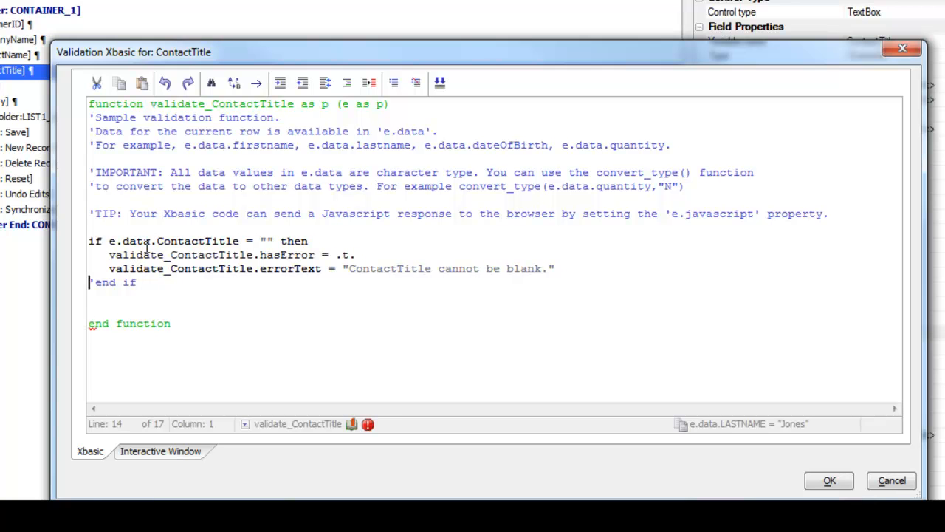
key(Down)
key(Delete)
drag(89, 242, 175, 298)
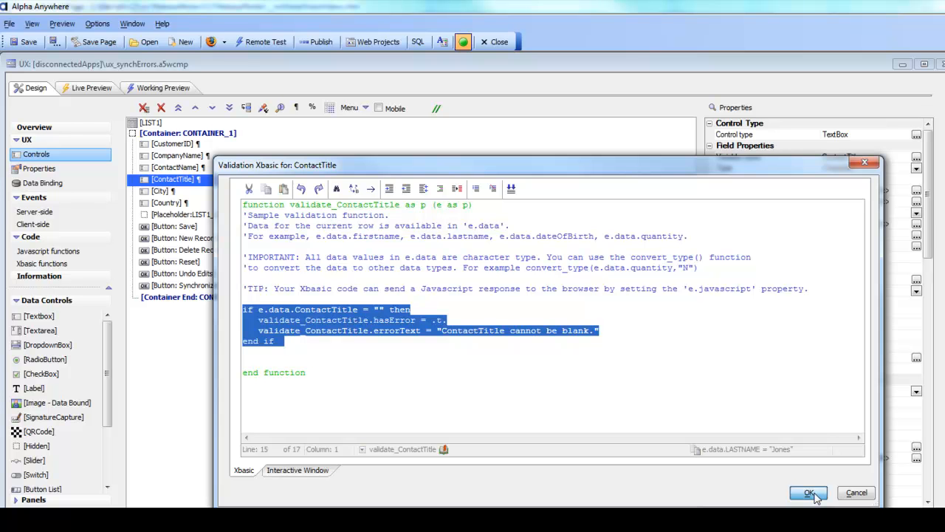
click(809, 492)
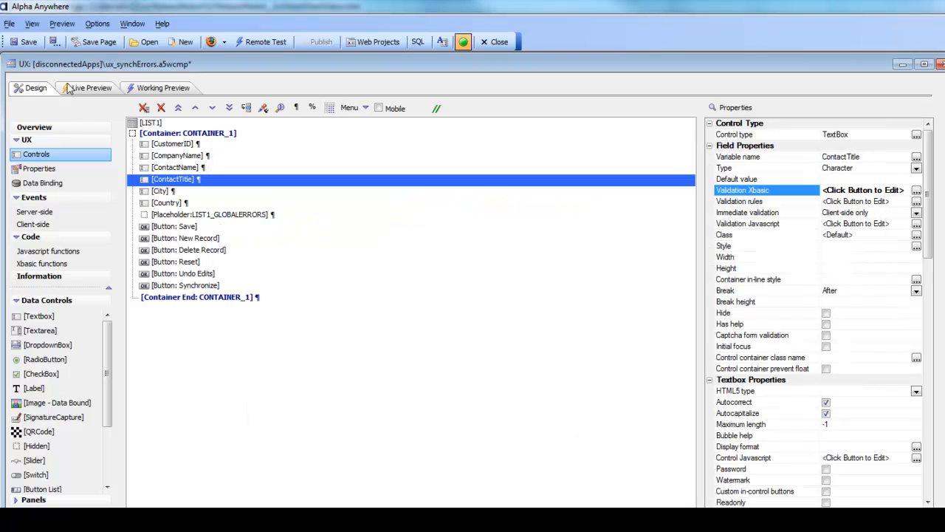
Step: Run the component in Working Preview and widen its window so the detail fields sit beside the list
click(158, 89)
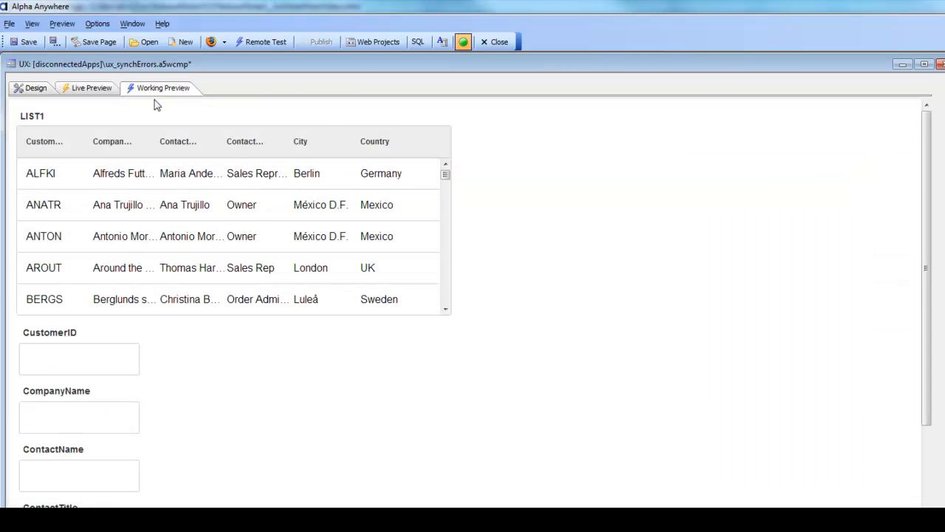
click(944, 273)
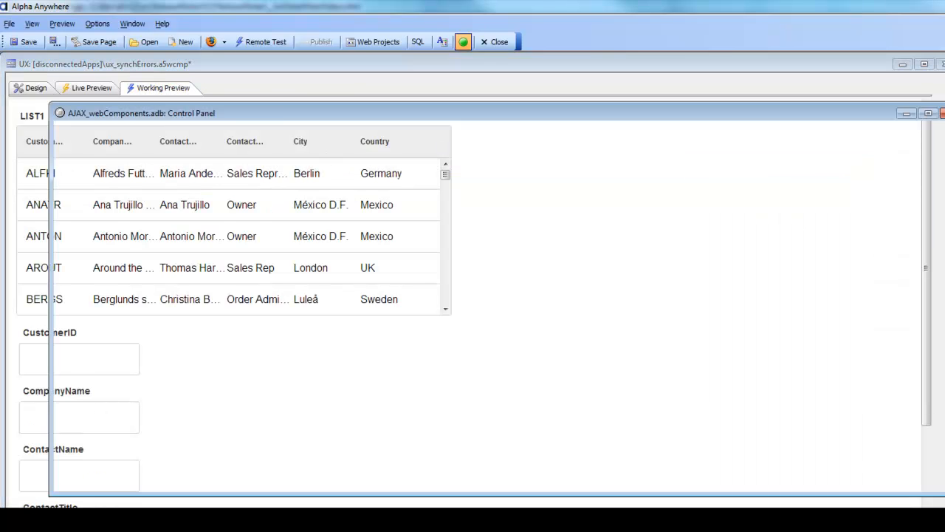
click(502, 508)
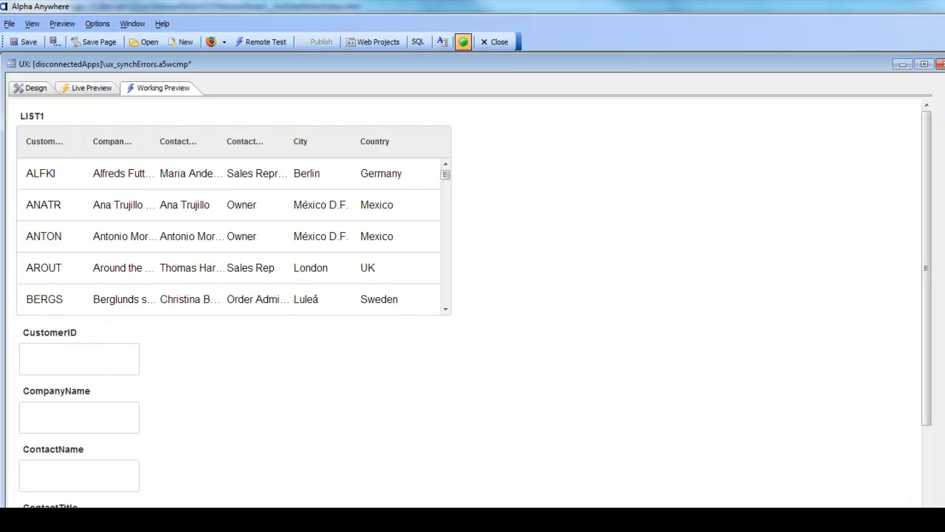
drag(938, 299, 944, 299)
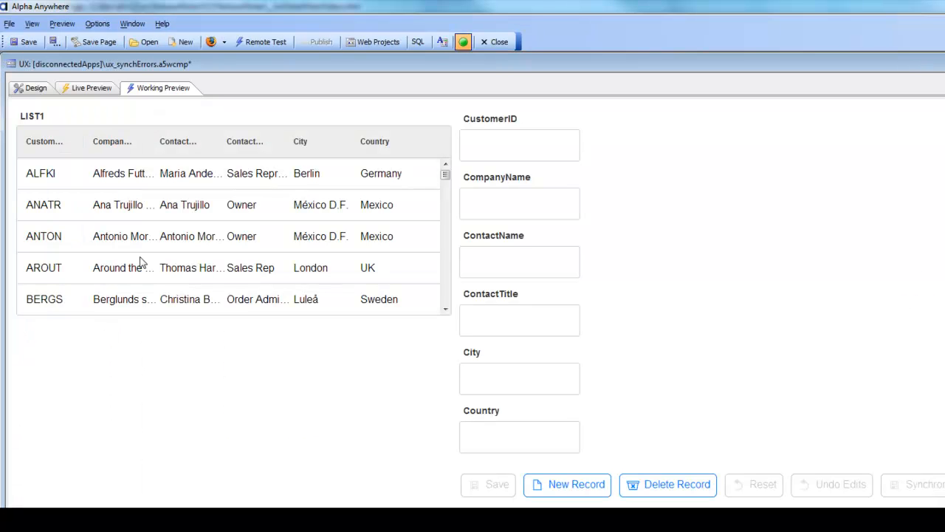
Step: Remove the last two letters of the ContactName in the ALFKI record and save the record
click(190, 181)
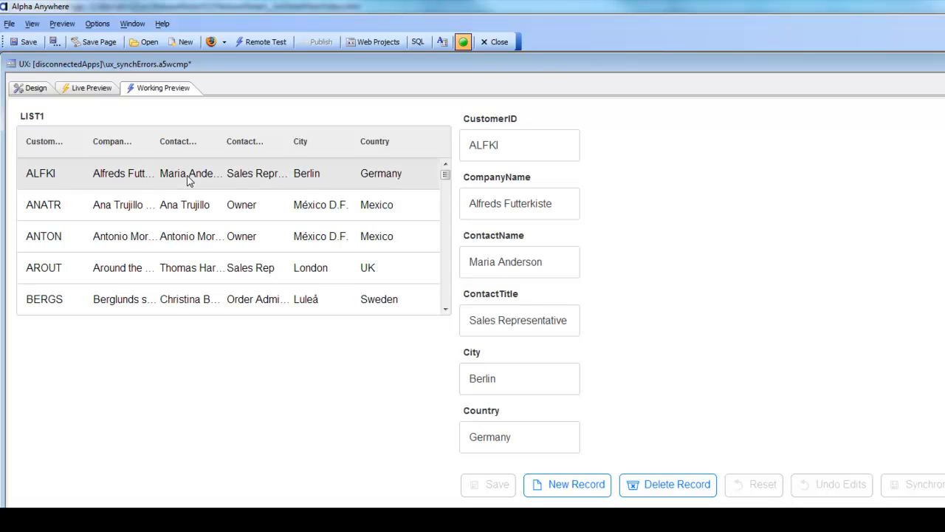
click(560, 262)
key(BackSpace)
key(BackSpace)
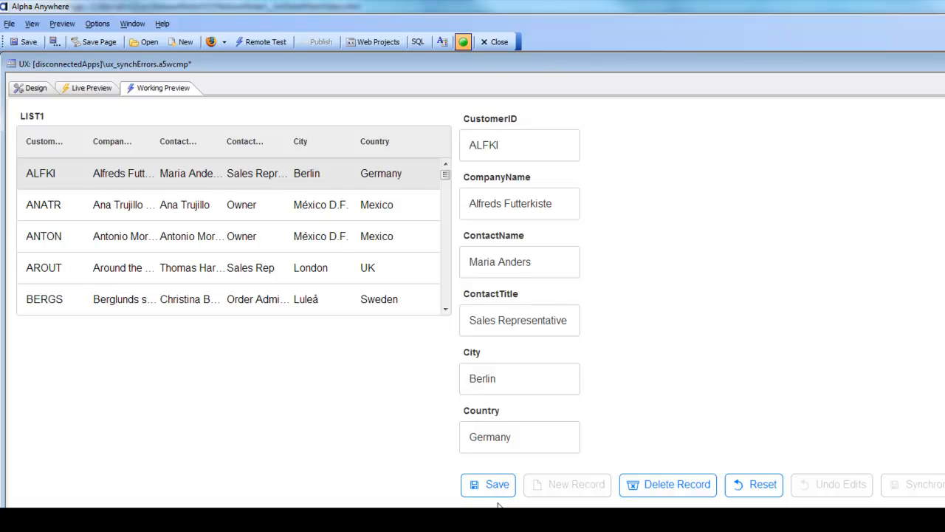
click(474, 486)
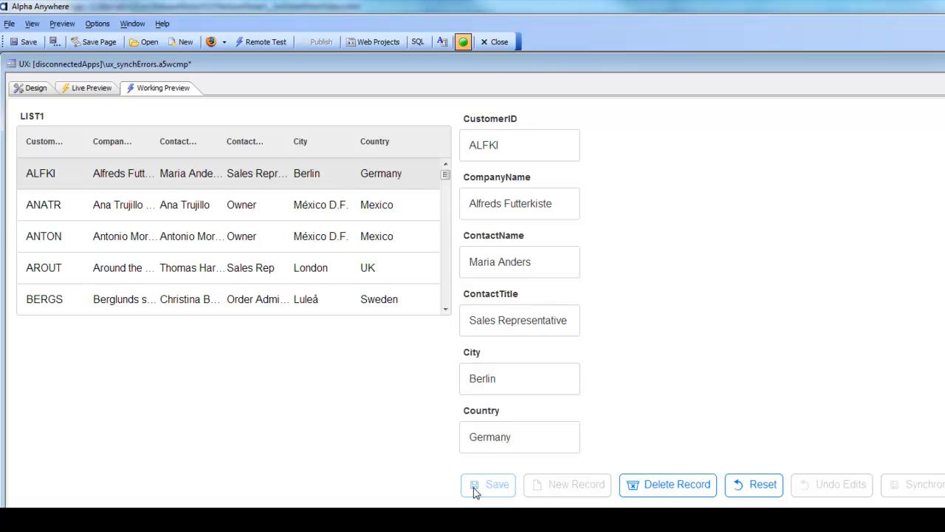
Step: Clear the ContactTitle of the ANATR record and commit the edit by moving to the ANTON record
click(227, 214)
double_click(502, 321)
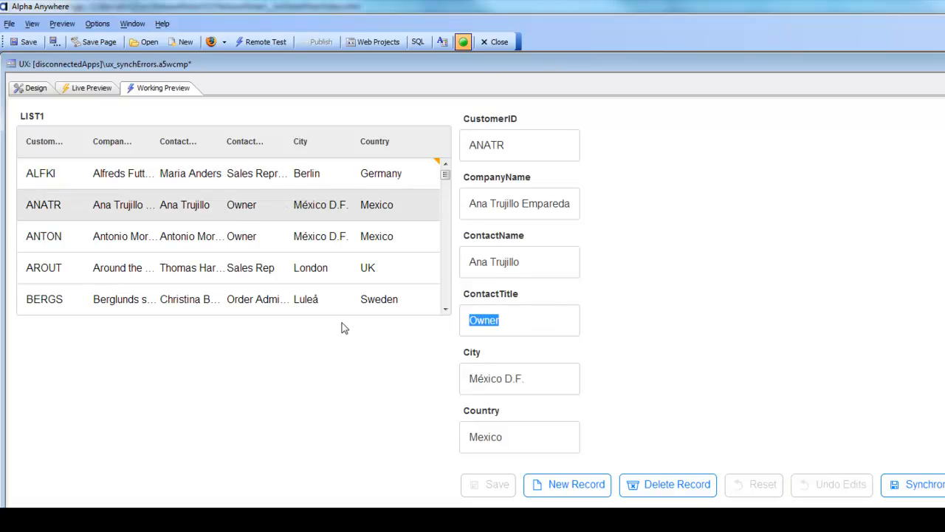
key(BackSpace)
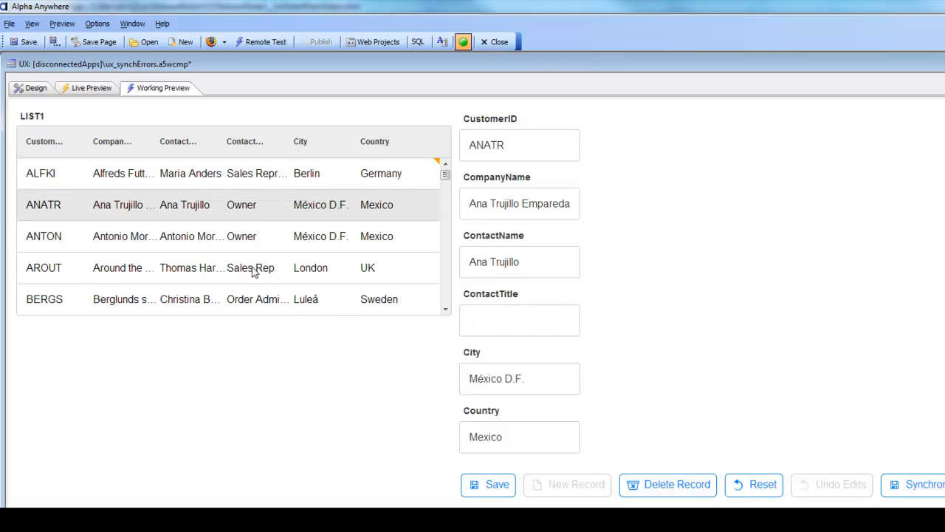
click(235, 244)
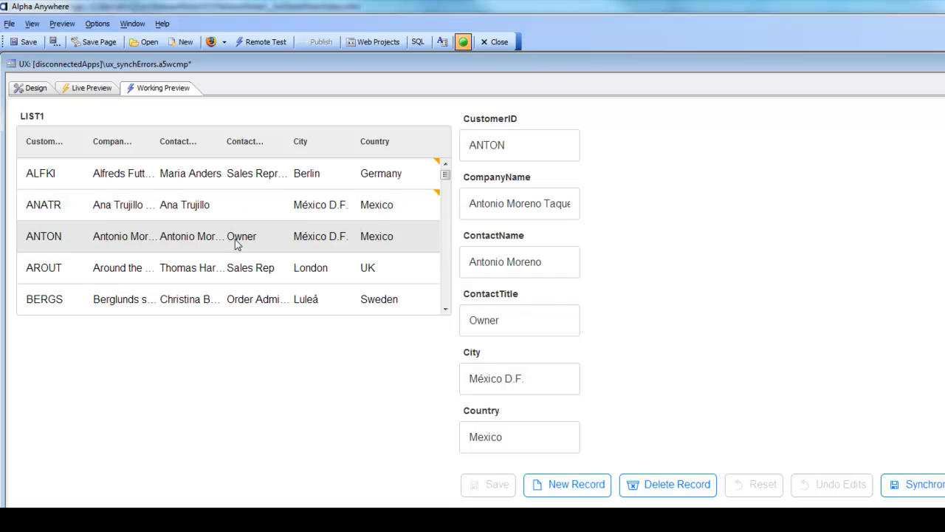
Step: Append an overly long string of 8s to the ContactTitle of the ANTON record and save it
click(524, 322)
text(8888888888888888)
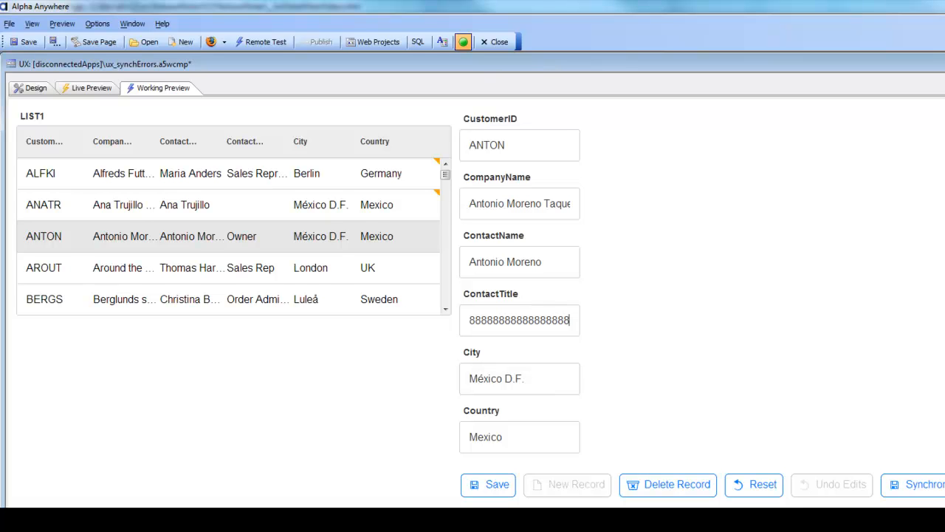
click(495, 487)
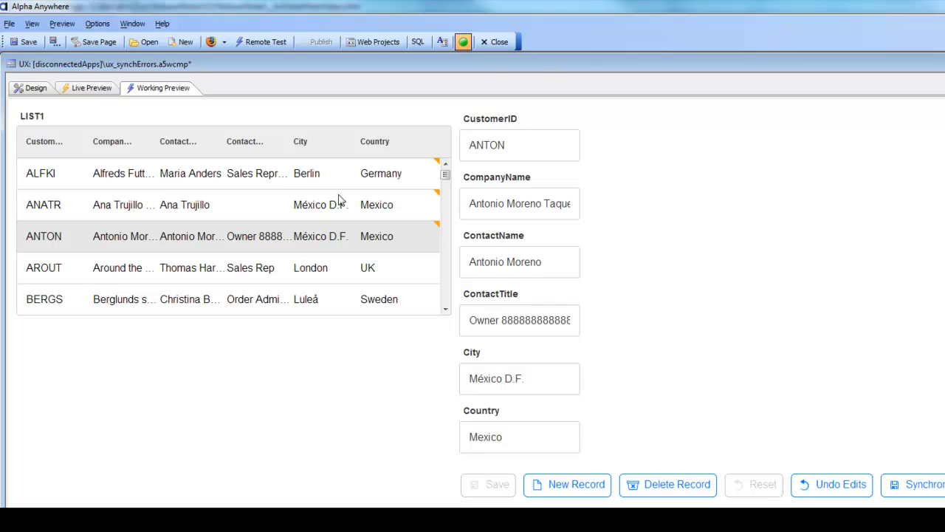
Step: Synchronize the edited records with the server and check ALFKI, ANATR and ANTON one by one for errors
click(915, 491)
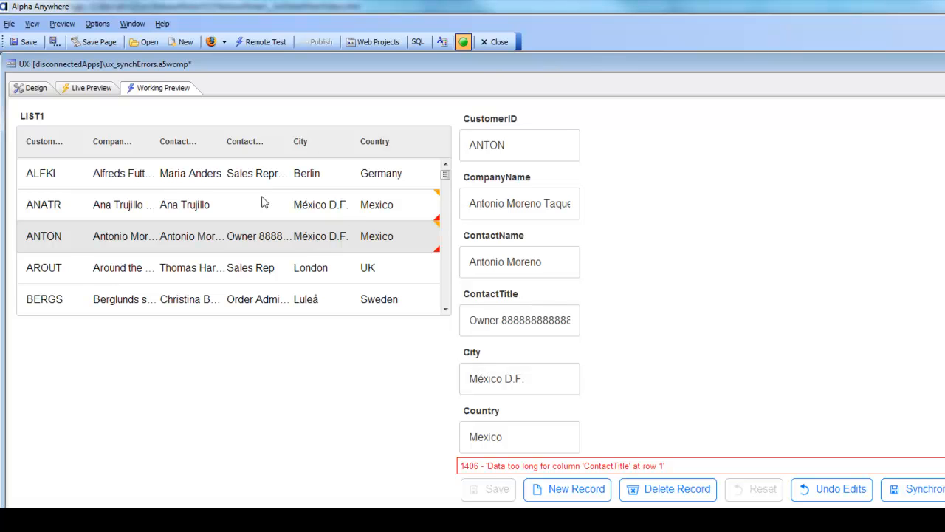
click(348, 184)
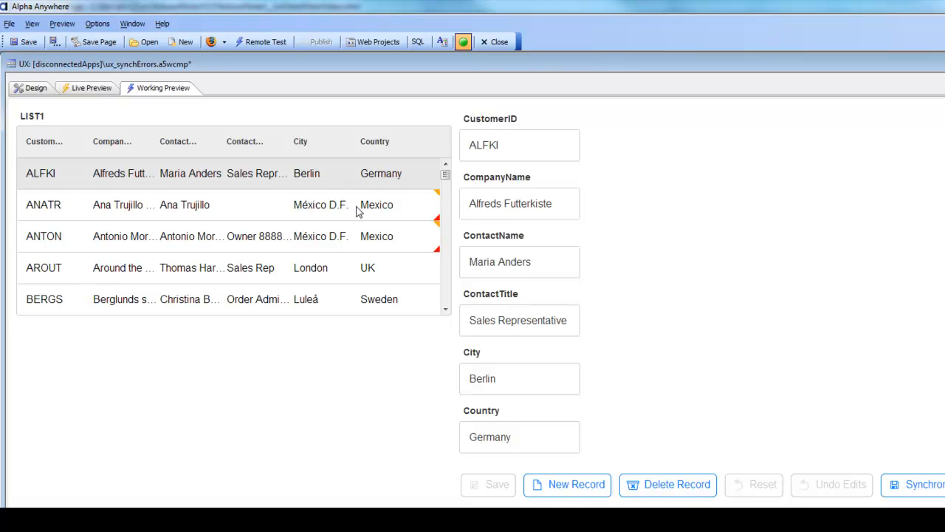
click(358, 212)
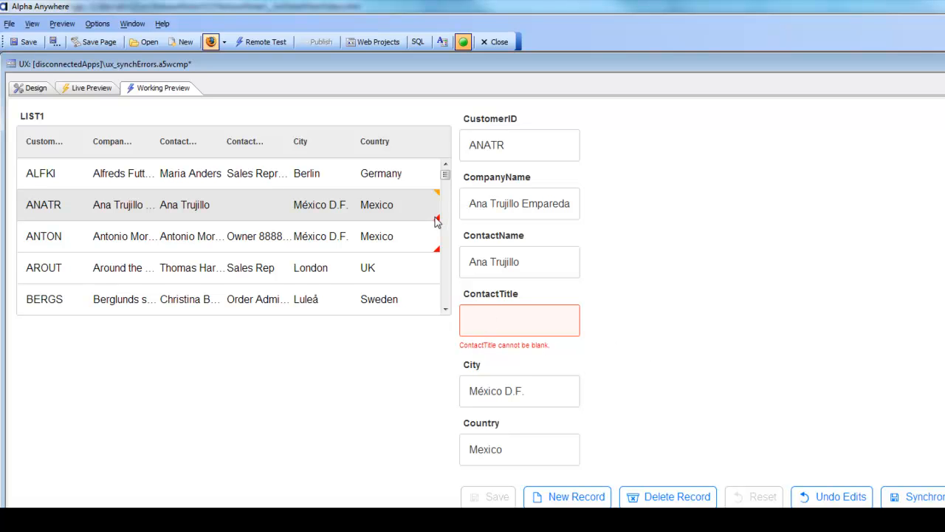
click(321, 243)
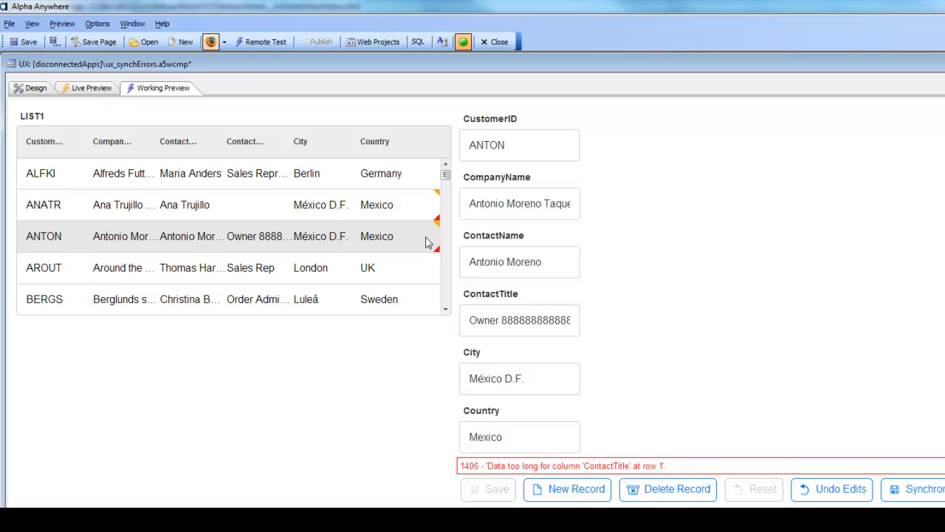
Step: Set the ContactTitle of the ANATR record to President, save it and synchronize the list again
click(334, 212)
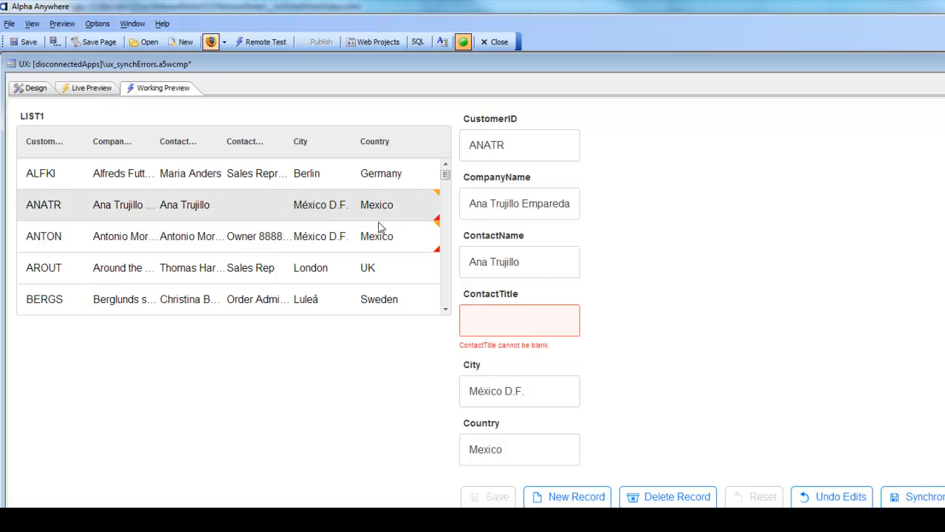
click(489, 321)
text(President)
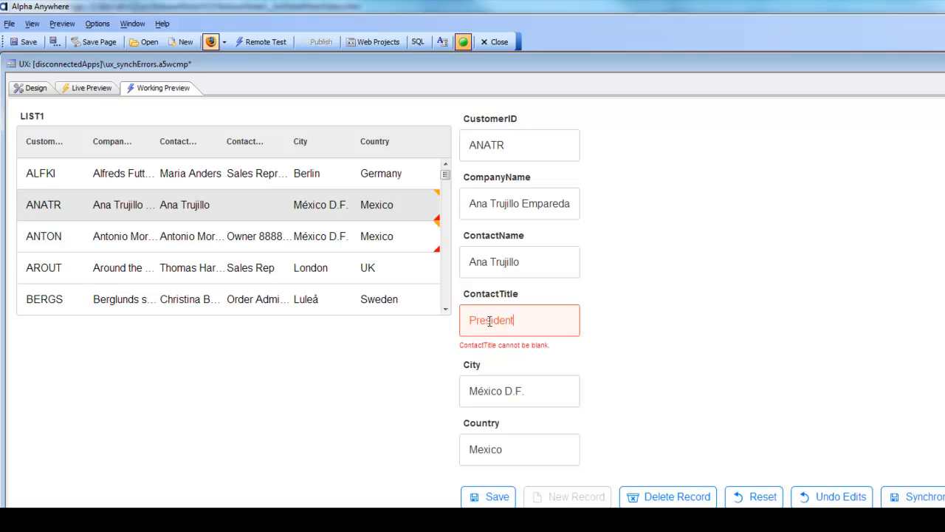
click(493, 499)
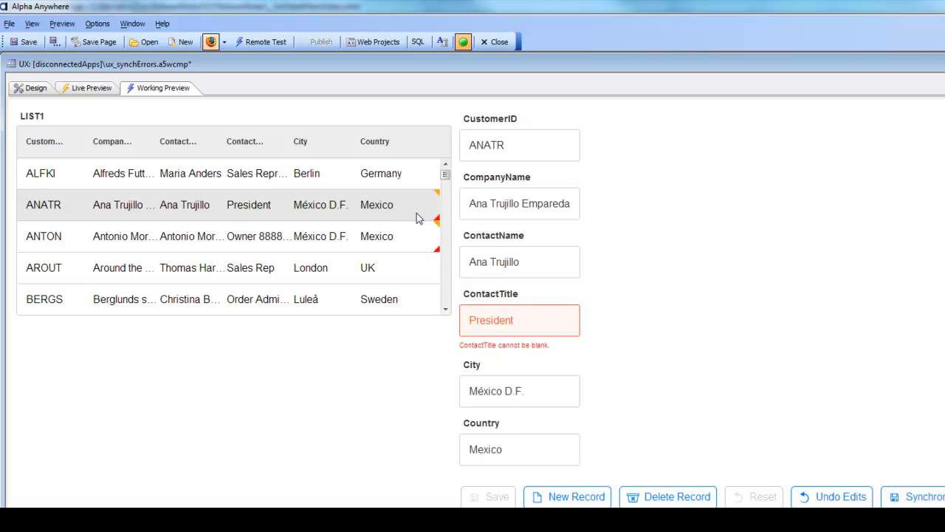
click(896, 499)
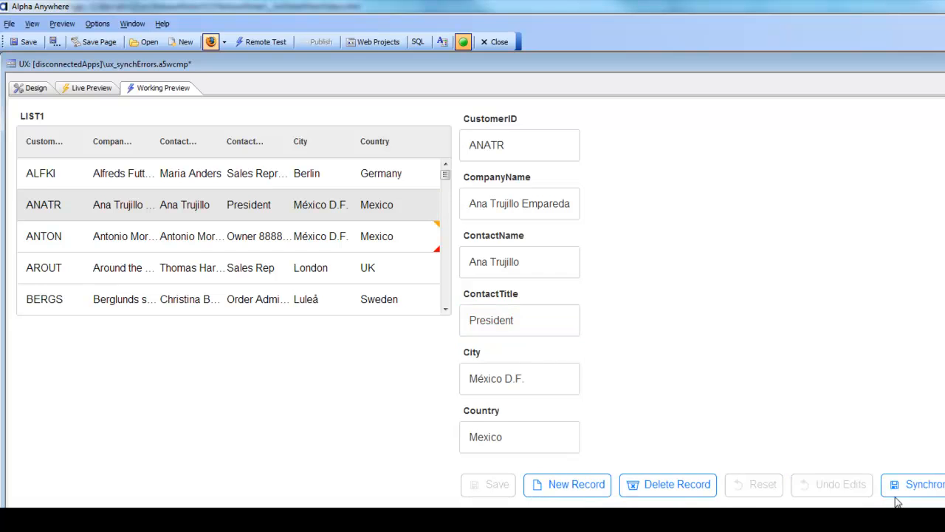
Step: Undo the edits made to the ANTON record
click(321, 246)
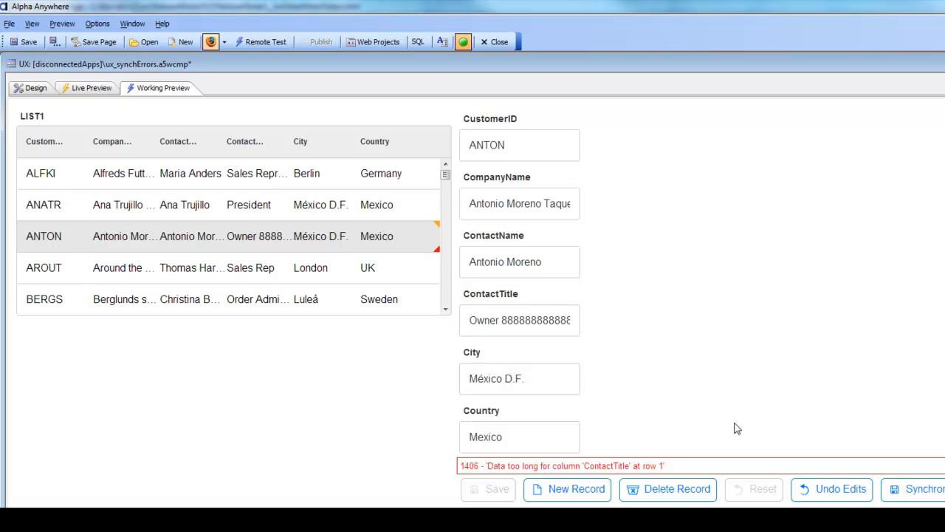
click(846, 493)
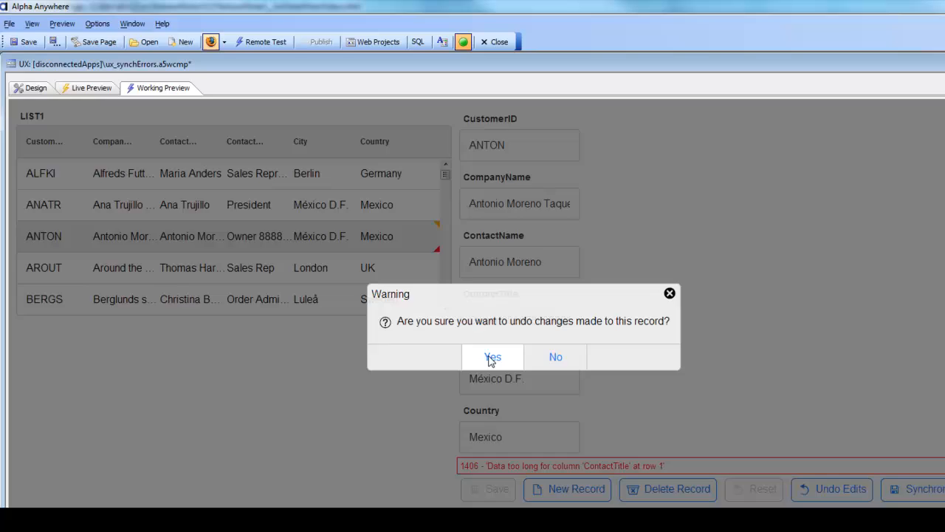
click(491, 357)
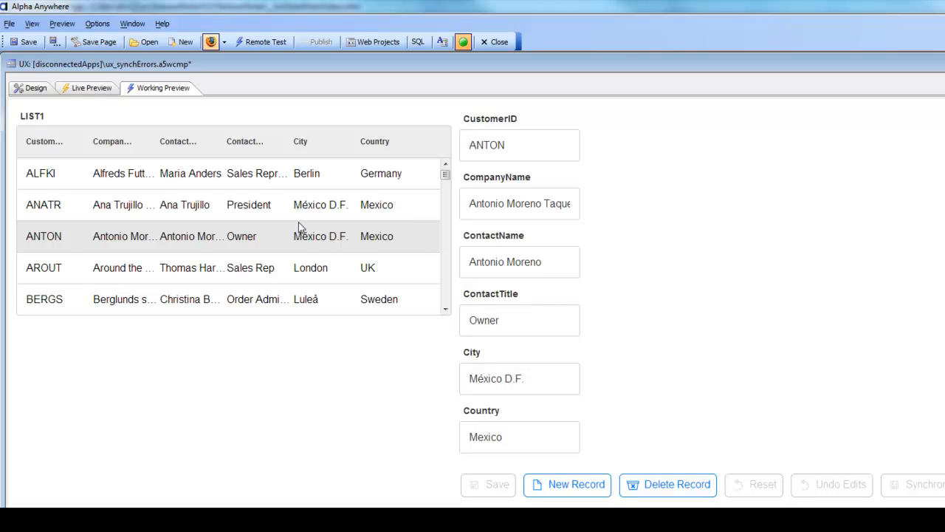
Step: Return to the design and open LIST1's Detail View settings in the List Builder at the server-side Validate event
click(28, 86)
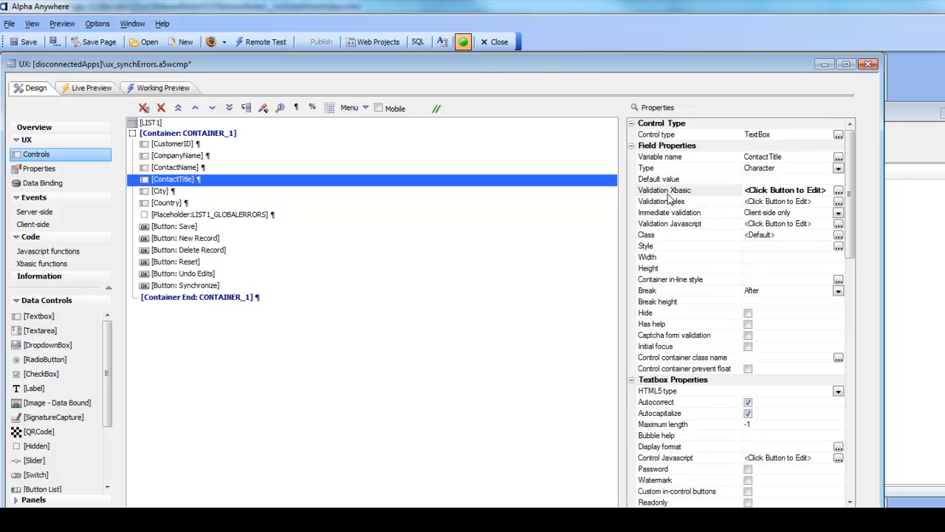
click(150, 124)
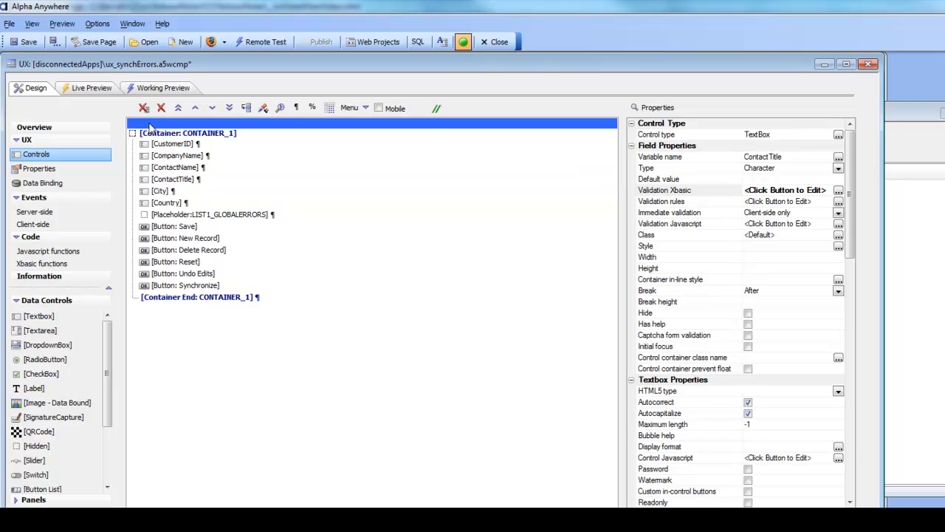
click(681, 191)
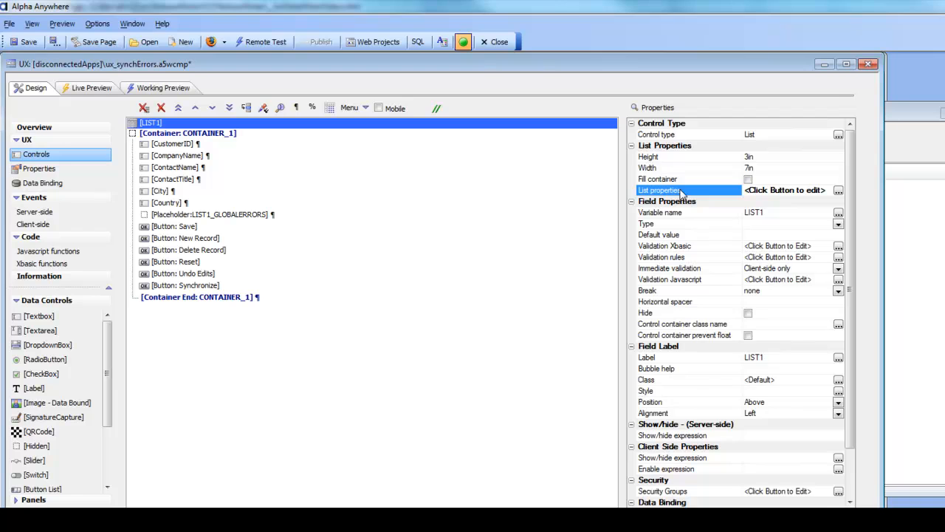
click(838, 191)
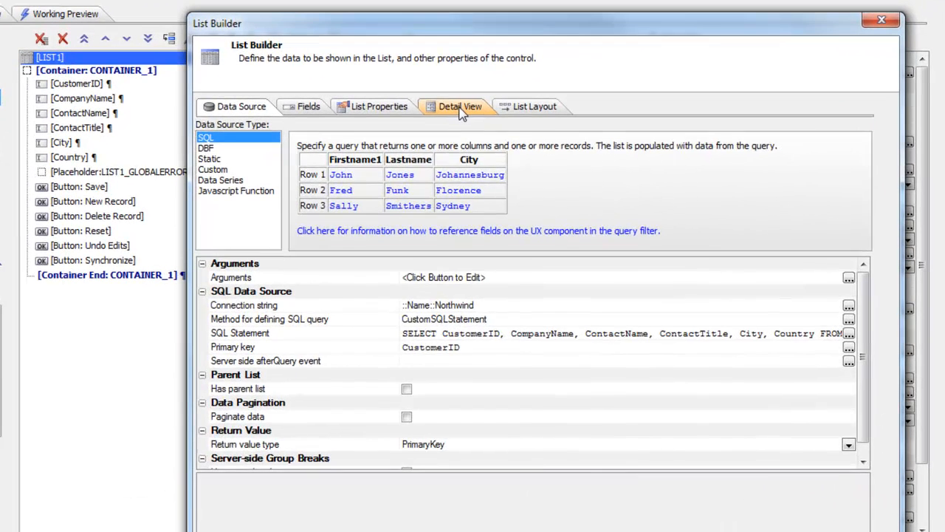
click(480, 166)
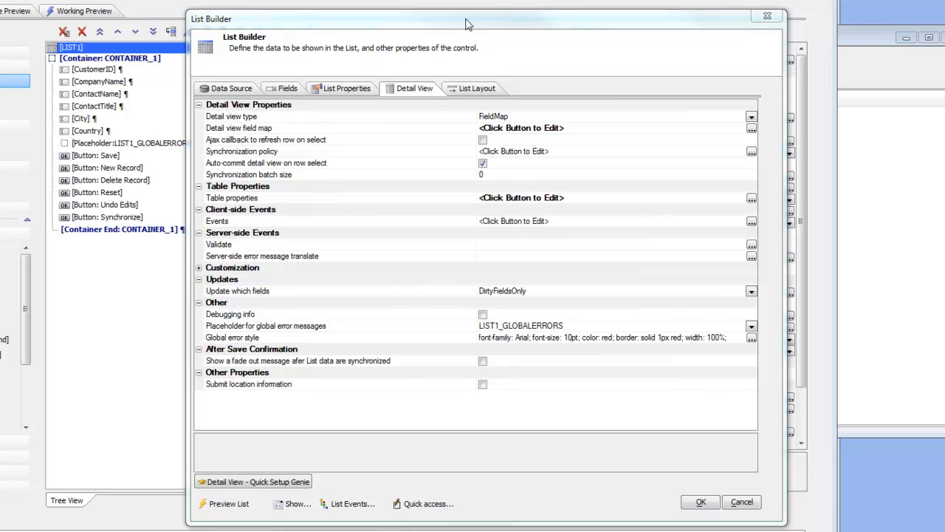
drag(466, 24, 325, 11)
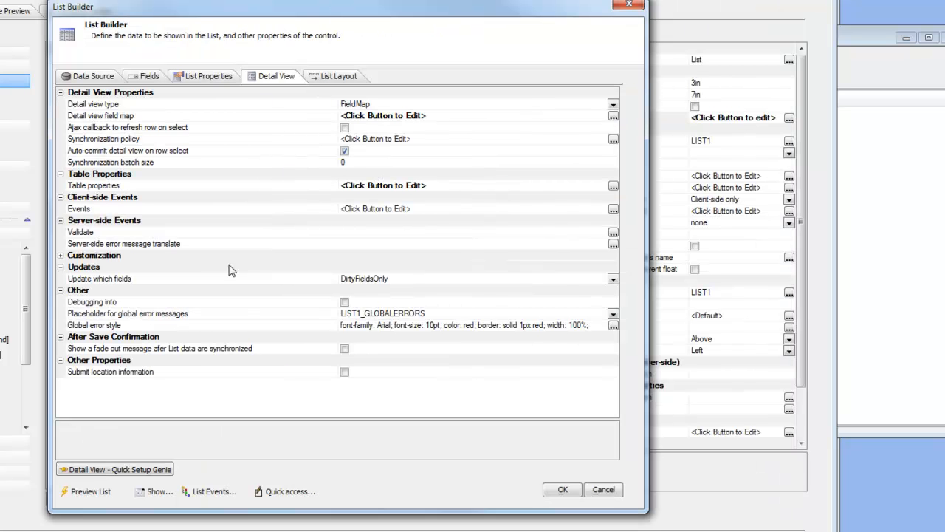
click(104, 234)
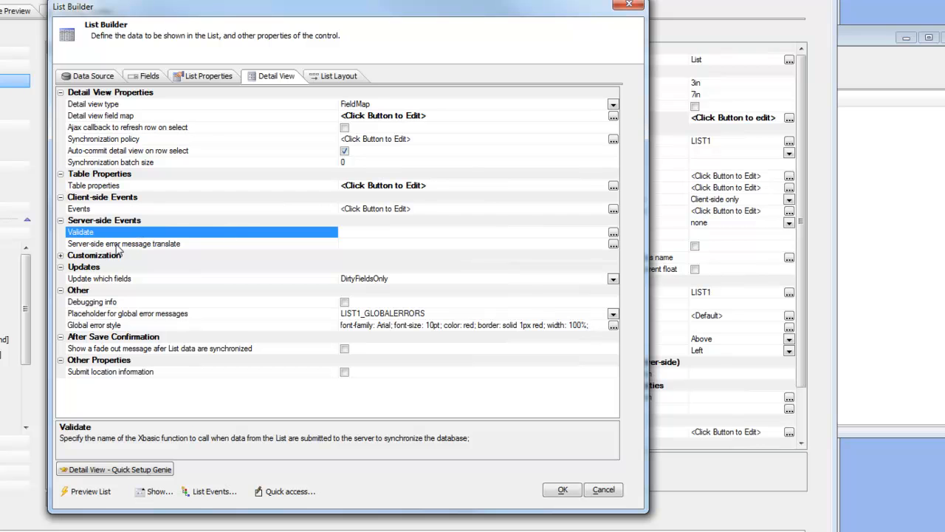
Step: Name the Xbasic function for LIST1's server-side Validate event xb_validate
click(613, 231)
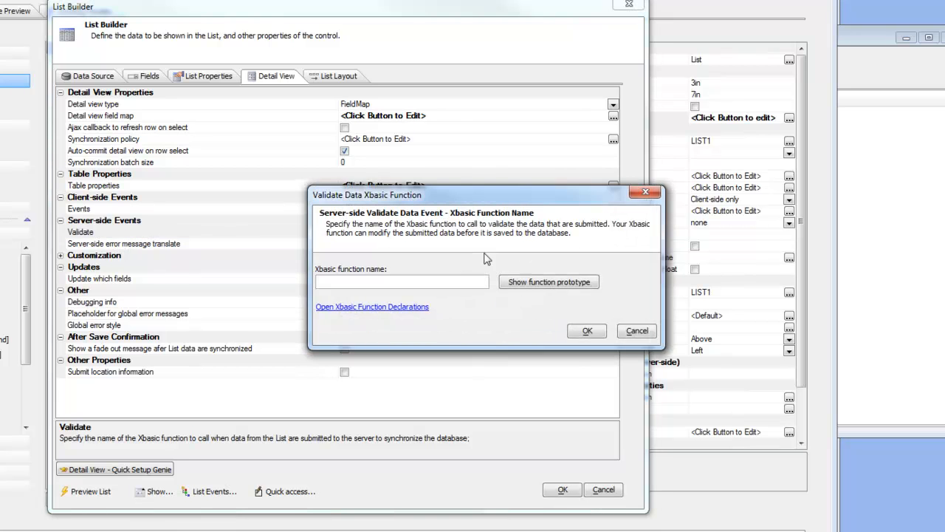
click(349, 282)
text(xb_validdate)
key(BackSpace)
key(BackSpace)
key(BackSpace)
key(BackSpace)
key(BackSpace)
text(idate)
Step: Copy the xb_validate function prototype, accept the List Builder settings and paste the prototype into the component's Xbasic functions
click(552, 282)
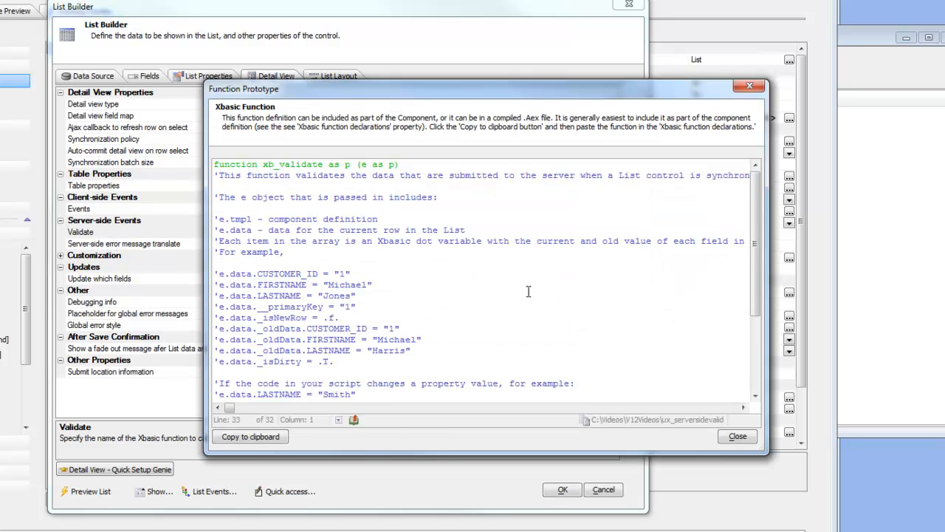
click(251, 437)
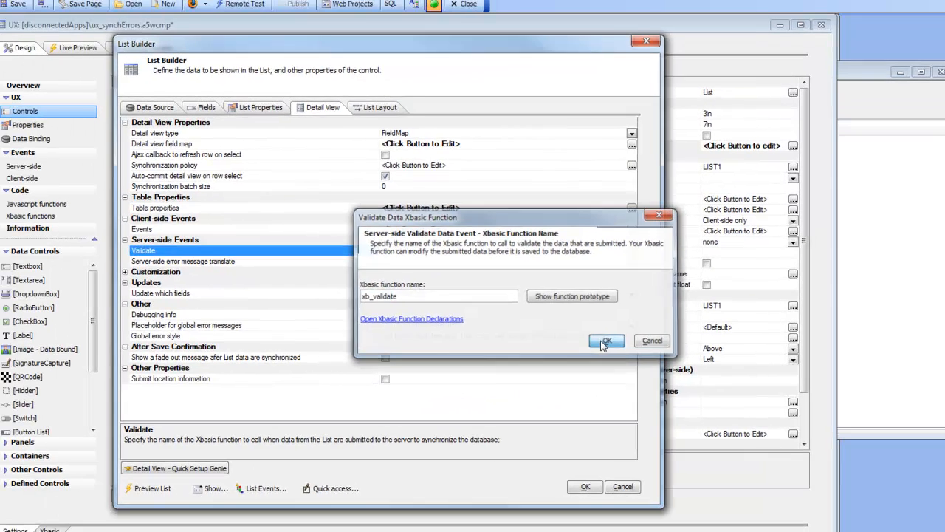
click(589, 332)
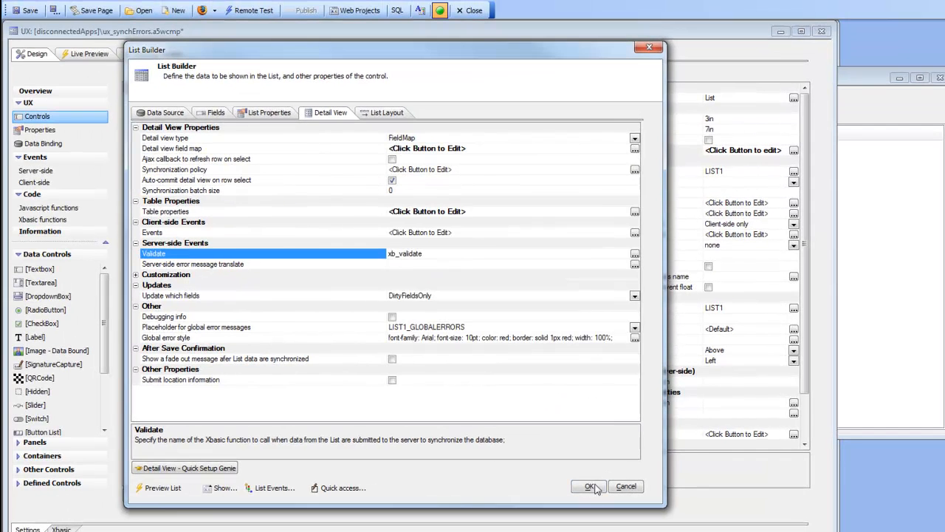
click(565, 489)
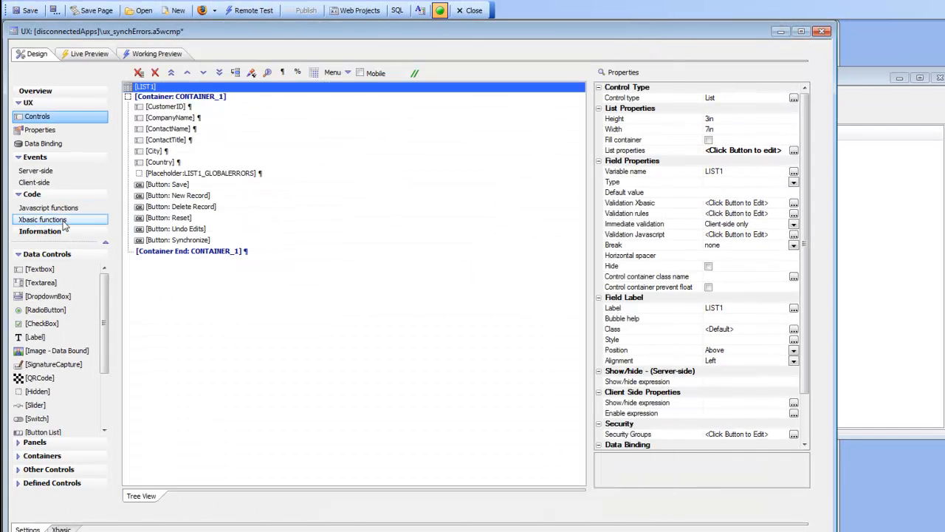
click(42, 220)
right_click(179, 194)
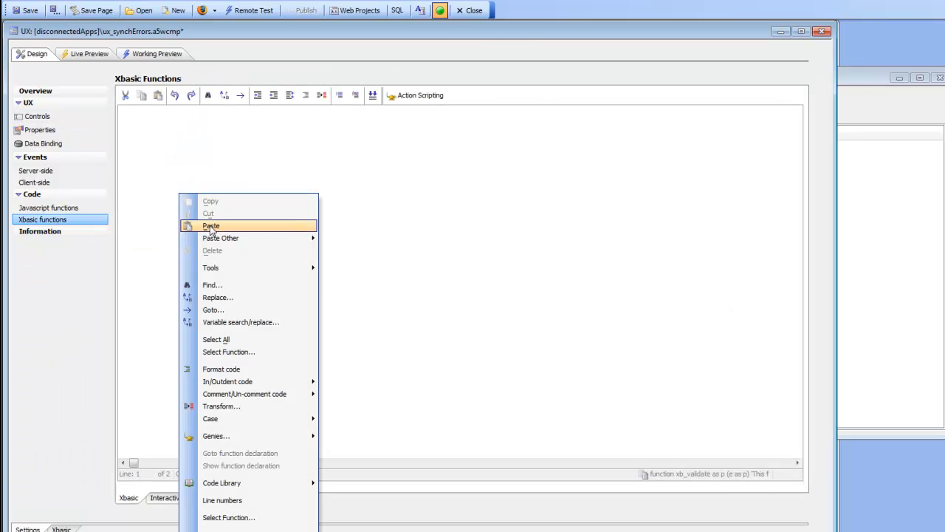
click(211, 222)
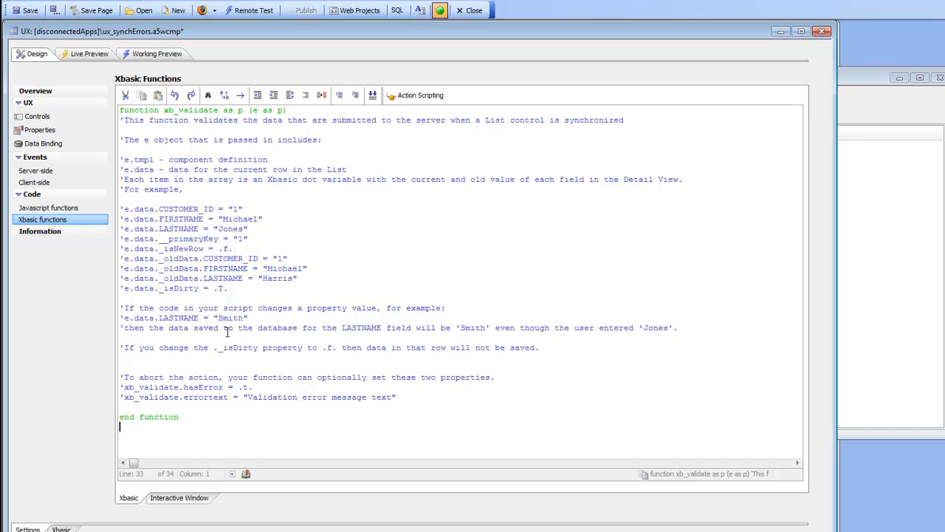
Step: Add the condition if e.data.city = "berlin" to xb_validate above the comment about aborting the action
click(195, 362)
text(if e.dat)
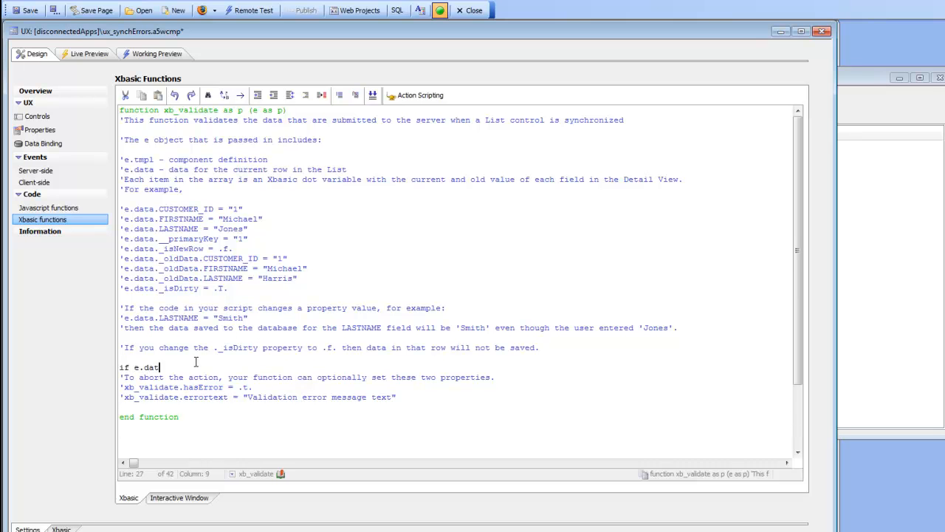
text(a.city = "b)
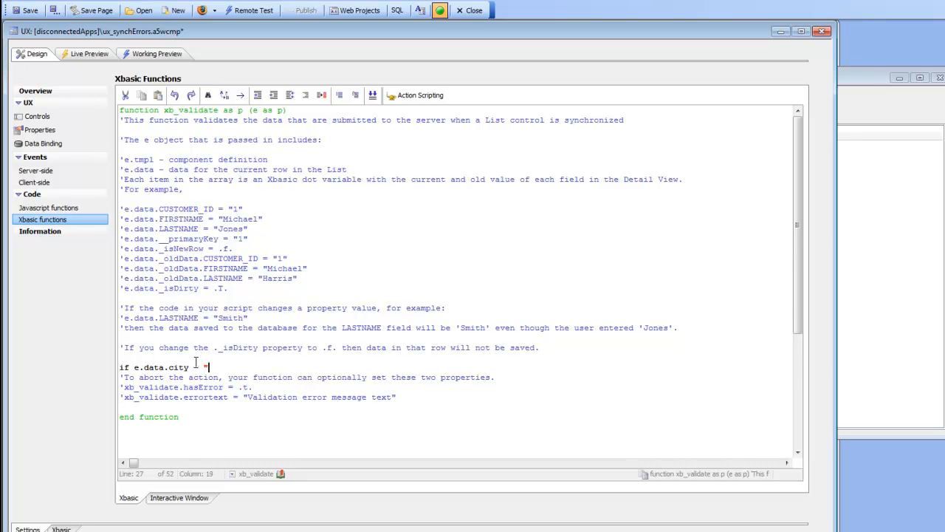
key(BackSpace)
text(erlin")
key(Return)
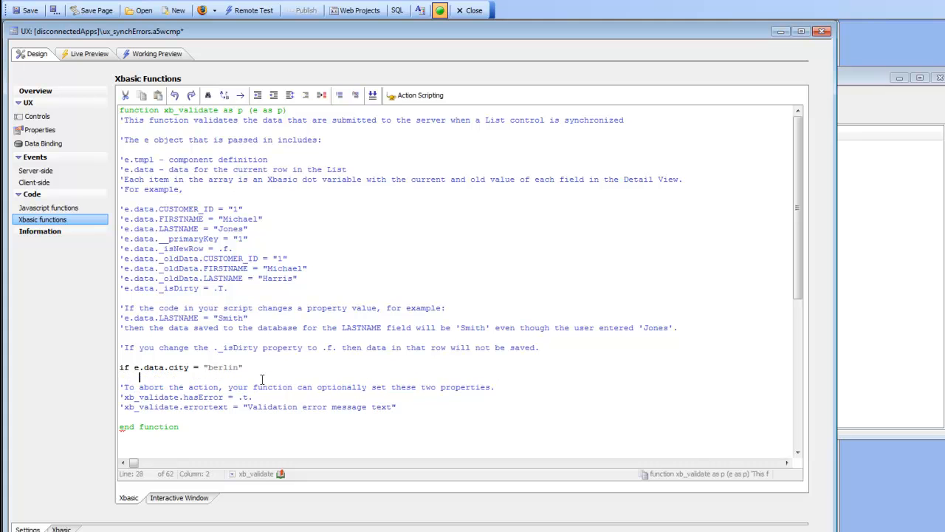
Step: Remove the comment about aborting the action, then uncomment and indent the hasError and errortext lines under the city condition
key(BackSpace)
key(shift+Down)
key(shift+Down)
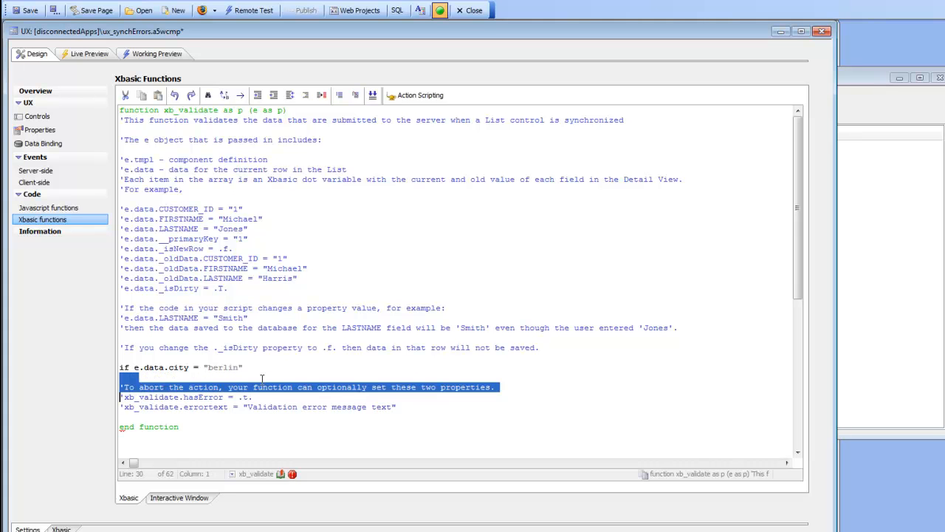
key(Delete)
key(Tab)
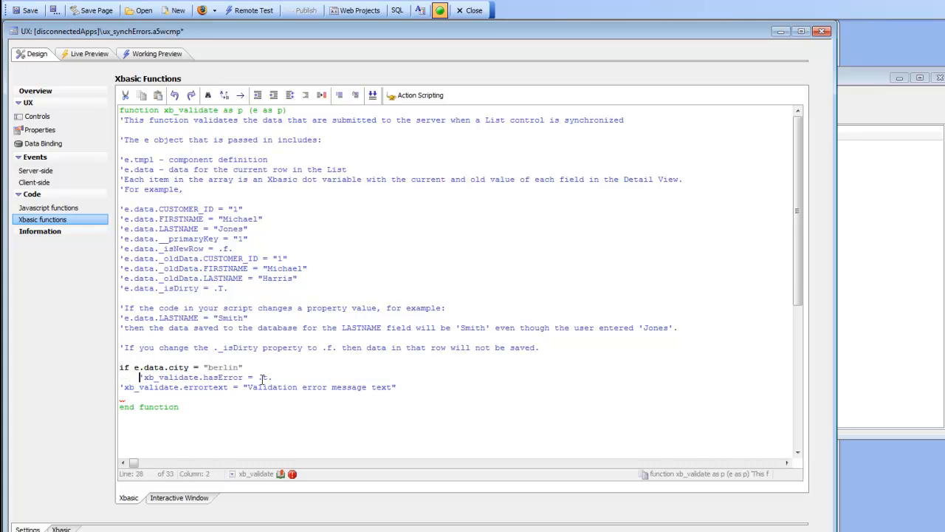
key(Delete)
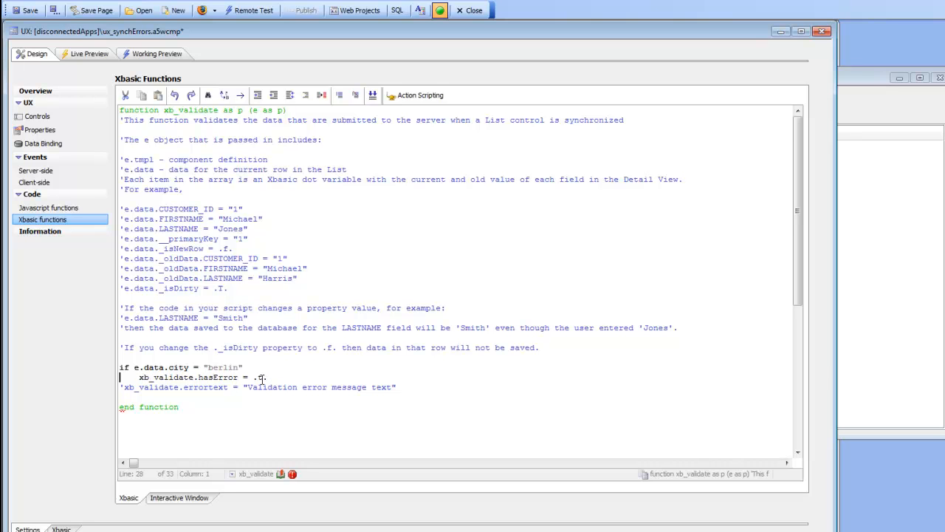
key(Down)
key(Tab)
click(258, 377)
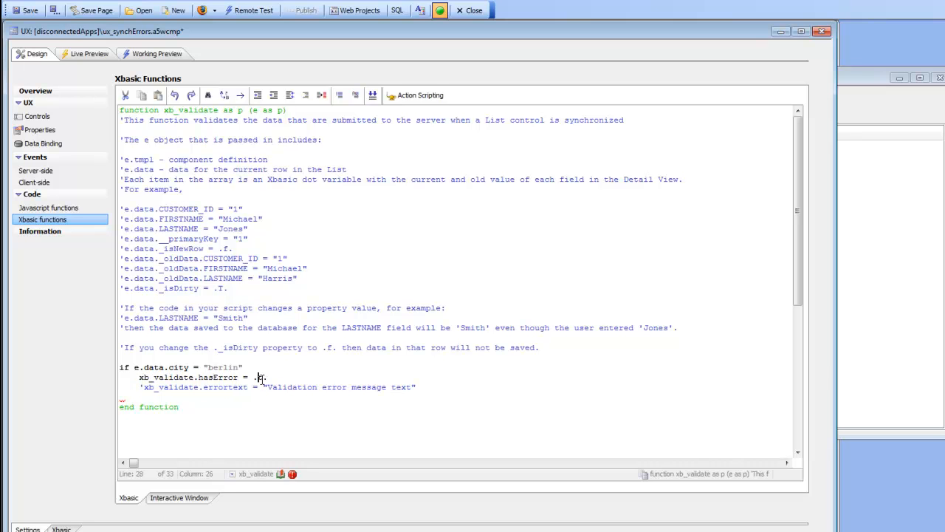
drag(139, 385, 145, 385)
key(Delete)
Step: Set the errortext message to "city cannnot be berlin" and close the condition with end if
key(Right)
key(Right)
key(Right)
key(Right)
key(Right)
key(Right)
key(Right)
key(Right)
key(Right)
key(Right)
key(Right)
key(Right)
key(Right)
key(Right)
key(Right)
key(Right)
key(Right)
key(Right)
key(Right)
key(Right)
key(Left)
key(shift+End)
key(shift+Left)
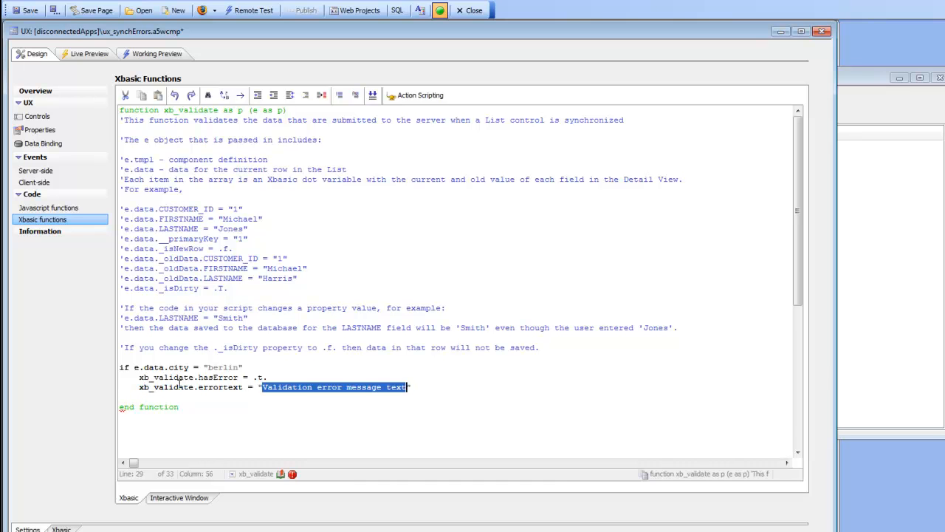
text(city cannno)
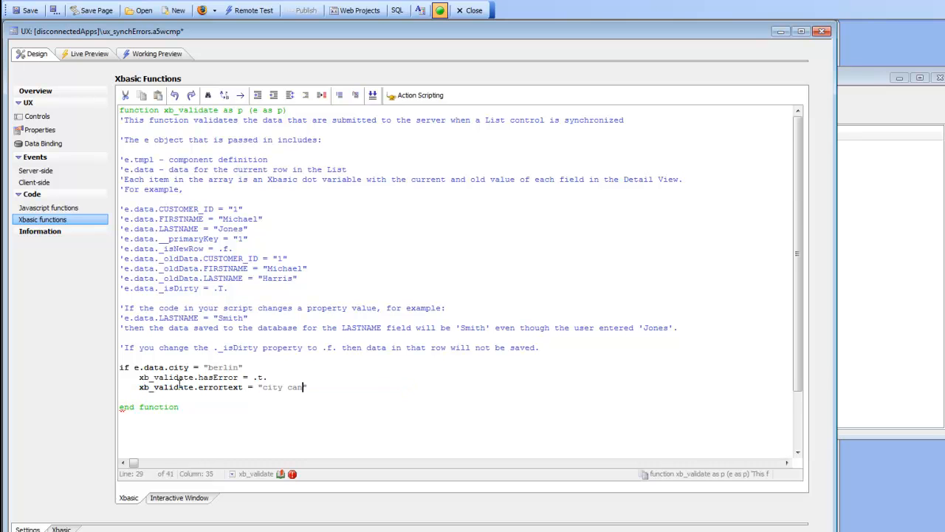
text(t be berlin)
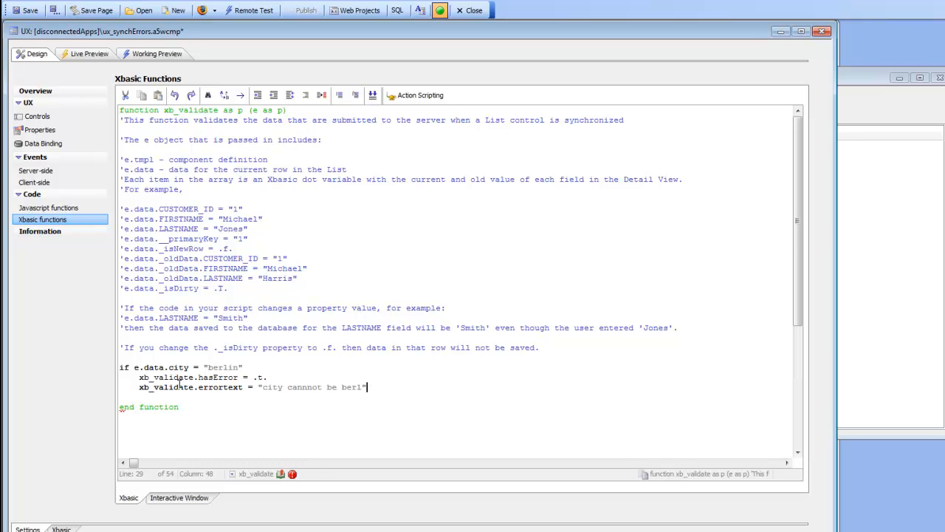
key(Return)
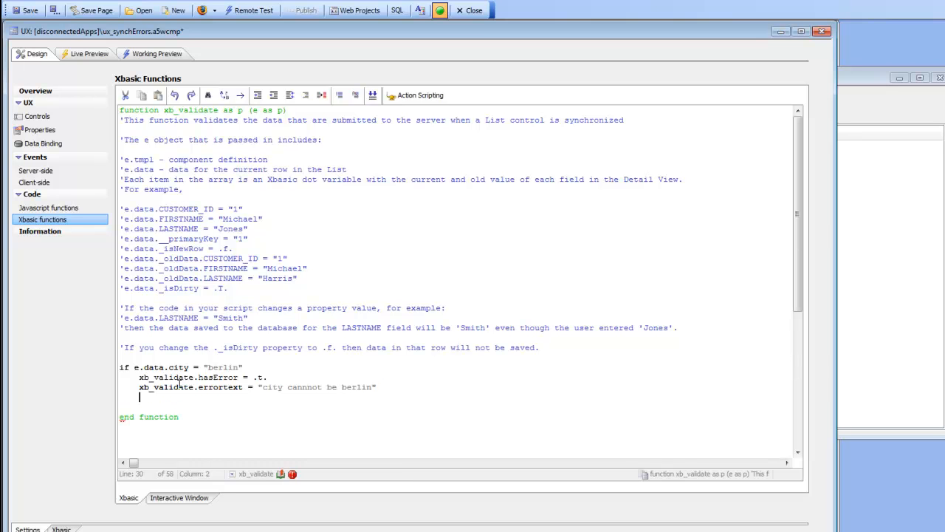
text(end if)
Step: Examine the commented examples of current and old field values in the e.data object
drag(121, 212, 248, 244)
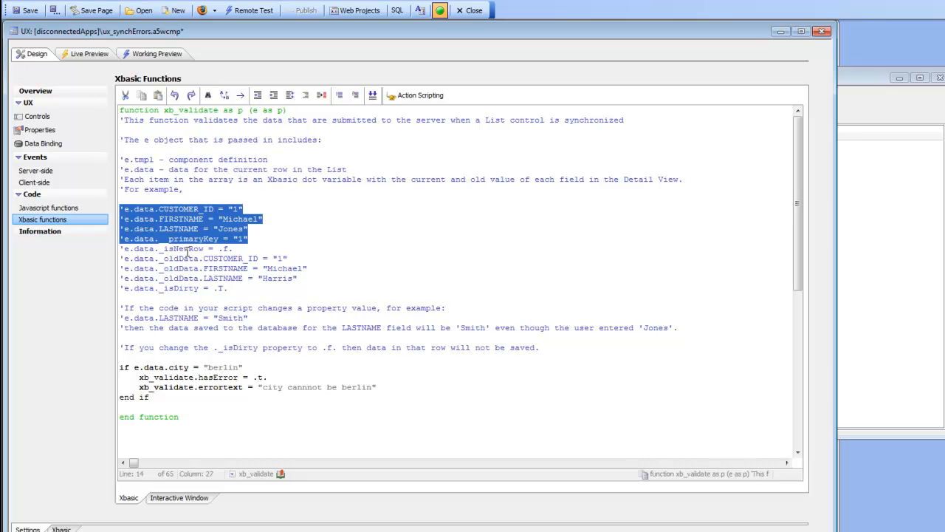
click(190, 248)
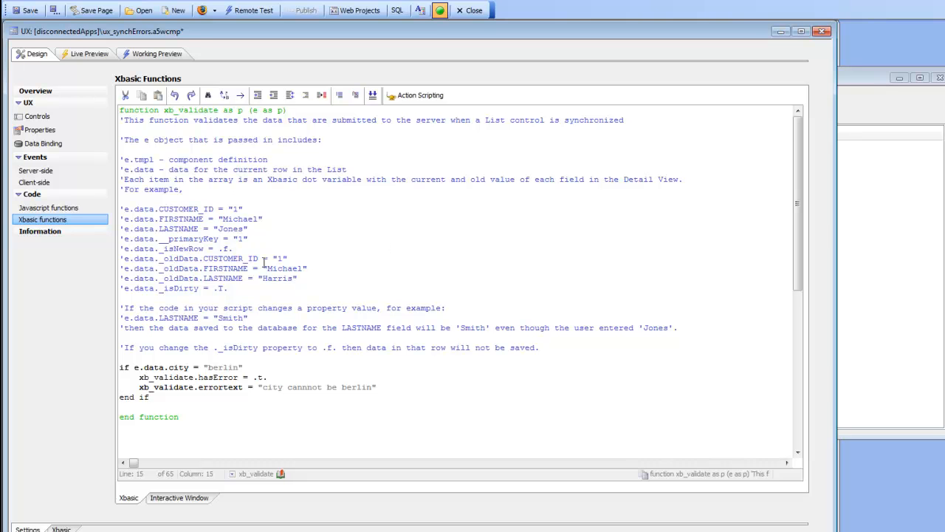
drag(121, 259, 314, 278)
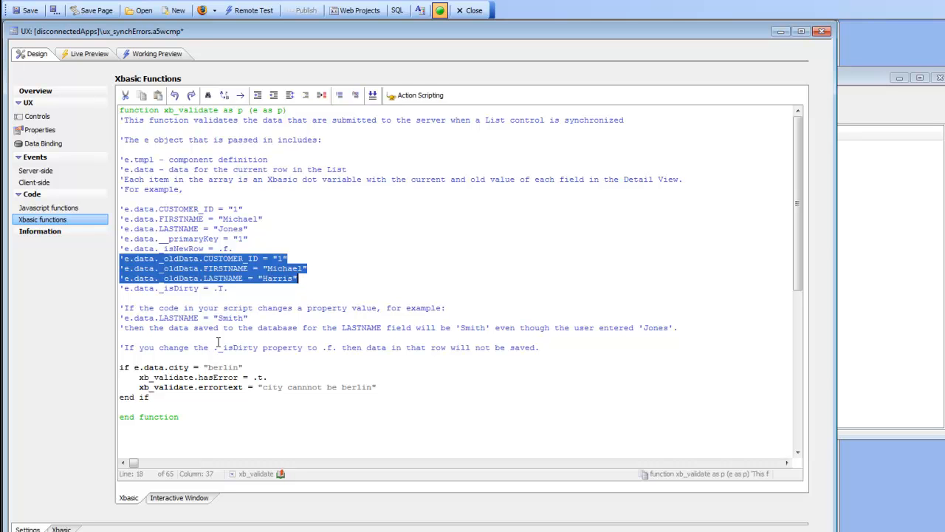
Step: Save the component and select the ALFKI record in the Working Preview
click(28, 11)
click(158, 53)
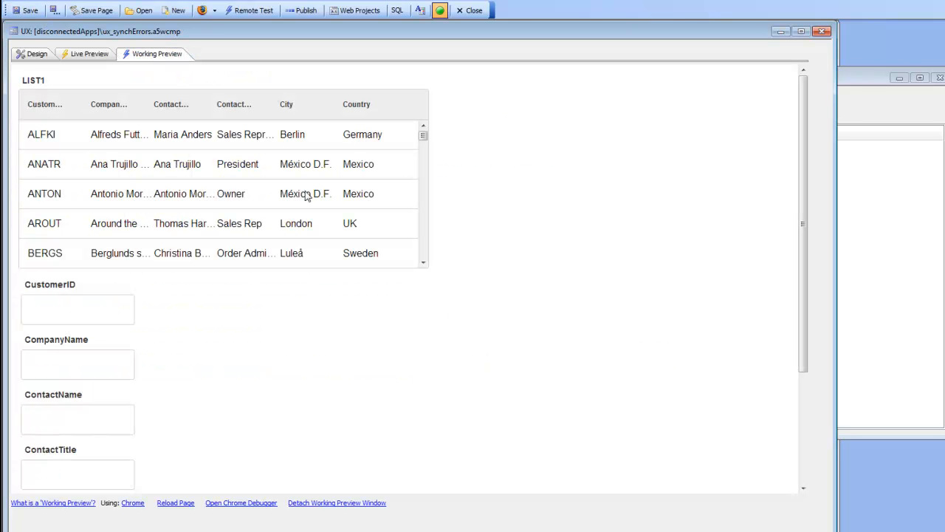
click(234, 140)
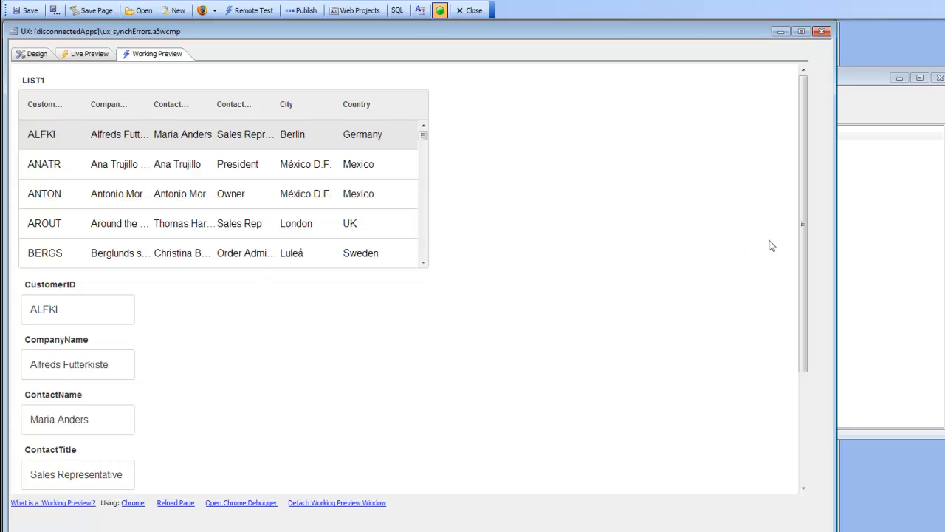
Step: Widen and reposition the component window so the detail fields sit beside the list
drag(835, 259, 942, 255)
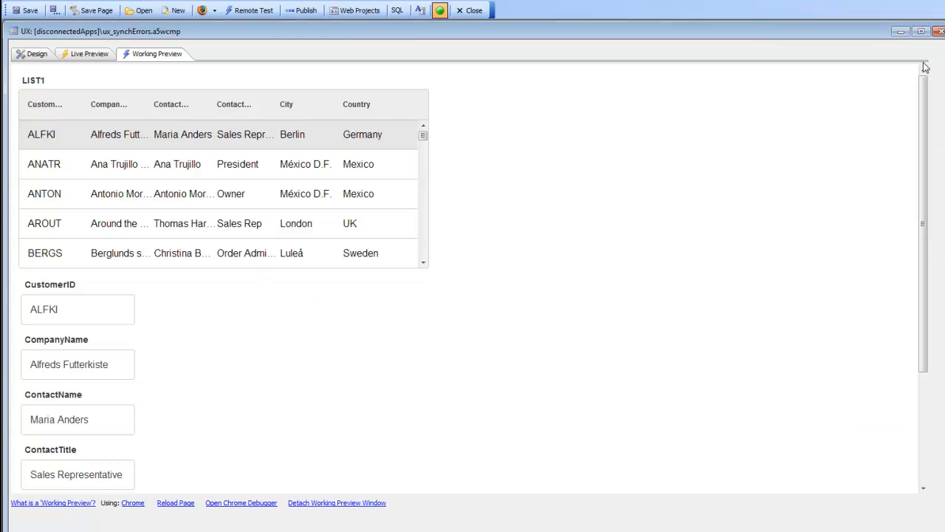
drag(861, 37, 820, 47)
drag(913, 112, 944, 114)
drag(329, 42, 409, 45)
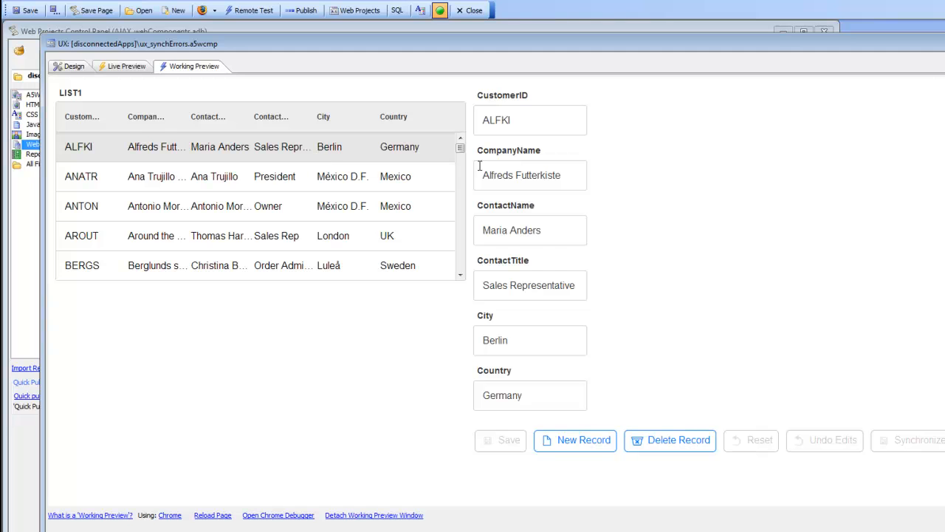
Step: Append "on" to the ContactName of the ALFKI record, save it and synchronize the list
click(549, 230)
text(on)
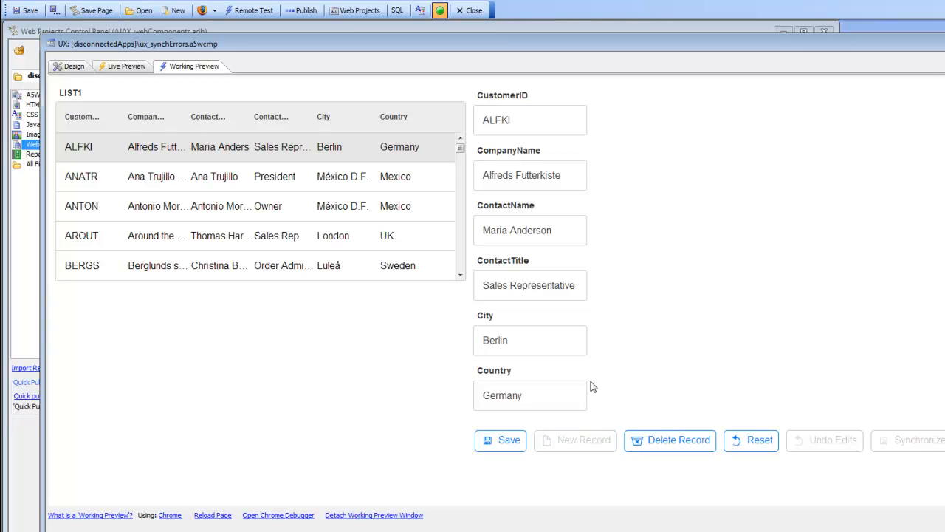
click(487, 442)
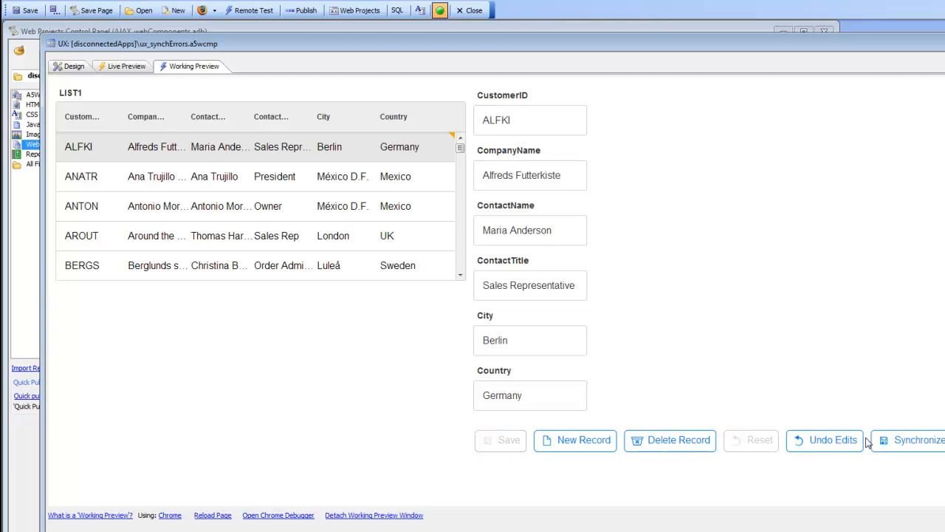
click(907, 439)
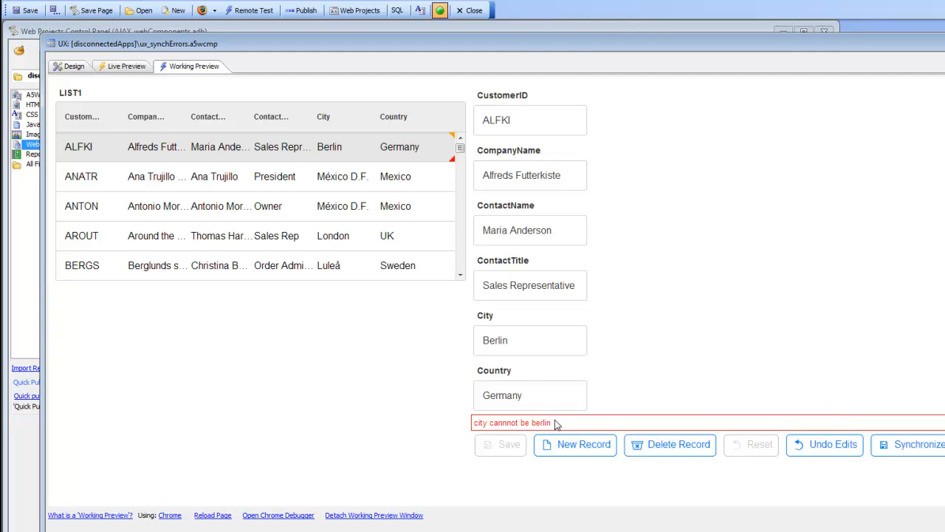
Step: Set the City of the ALFKI record to Berlin2, save it and synchronize the list again
click(528, 337)
text(2)
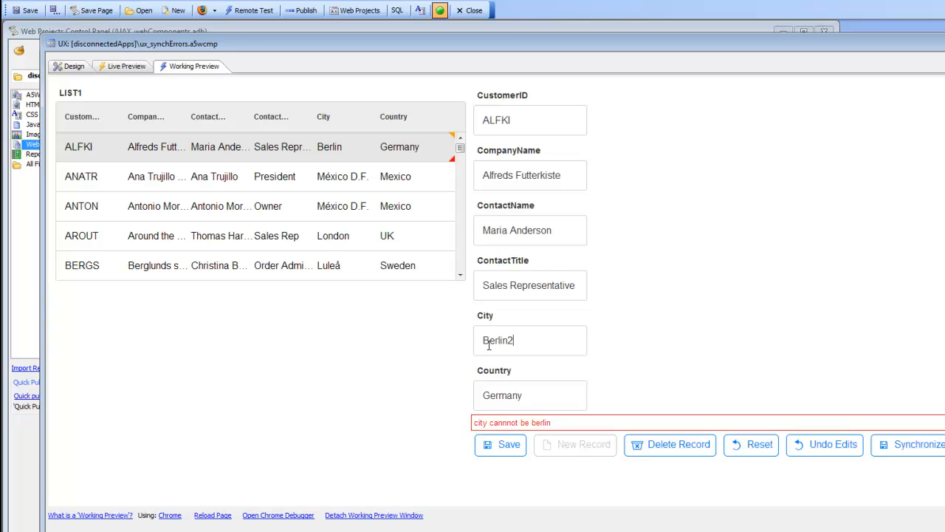
click(509, 445)
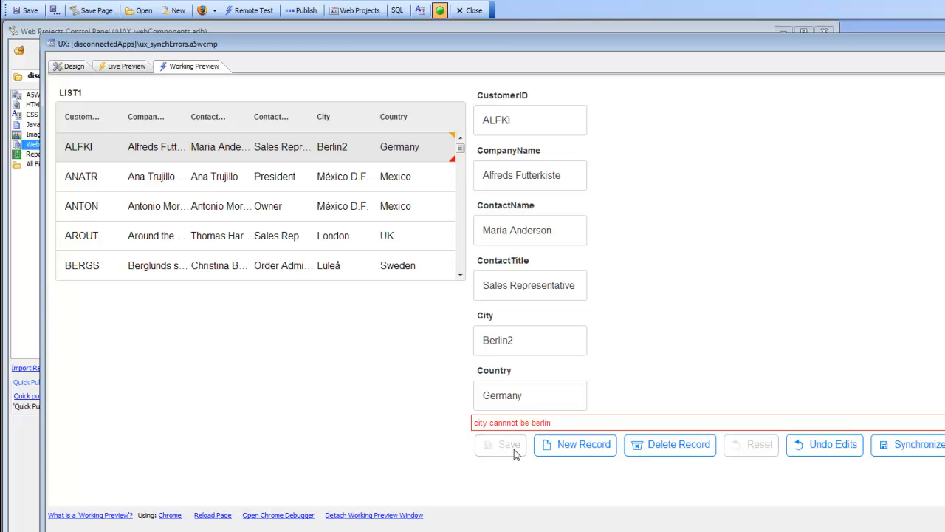
click(899, 446)
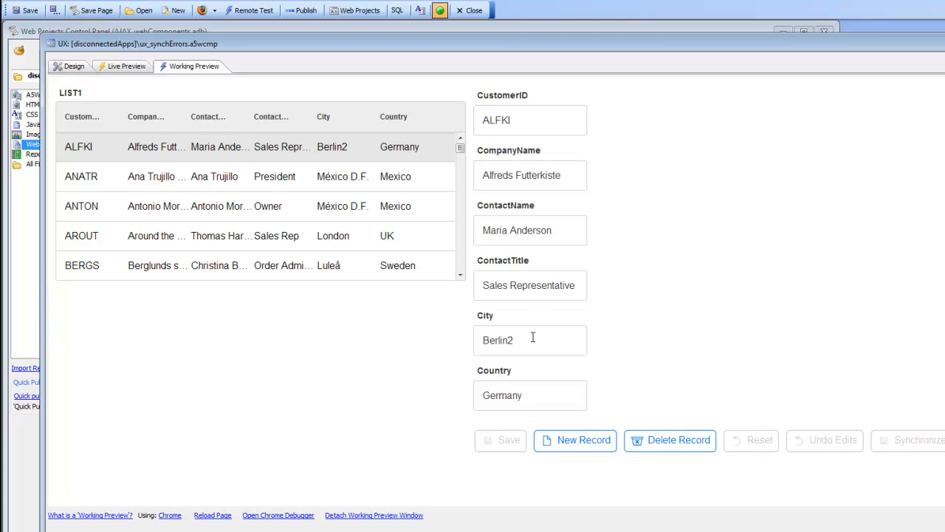
Step: Return to the design and insert two blank lines above the city check in xb_validate
click(73, 67)
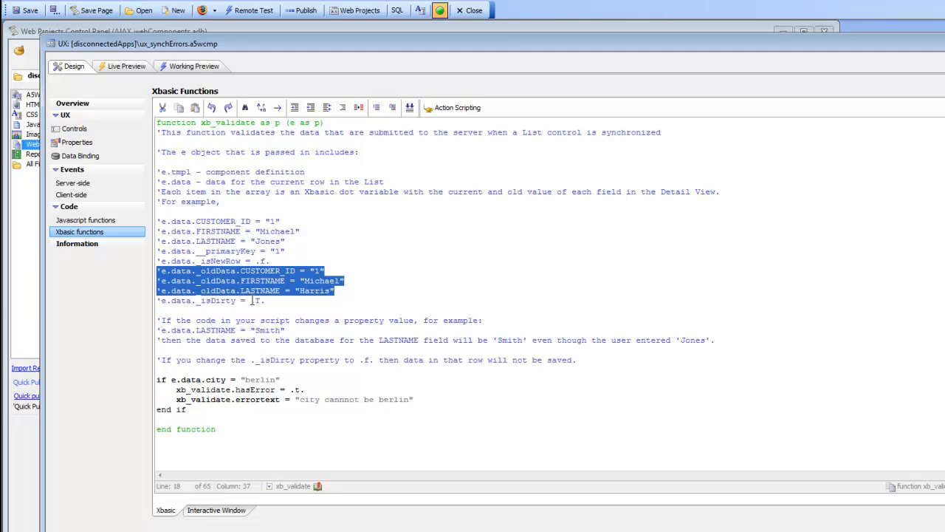
click(175, 368)
key(Return)
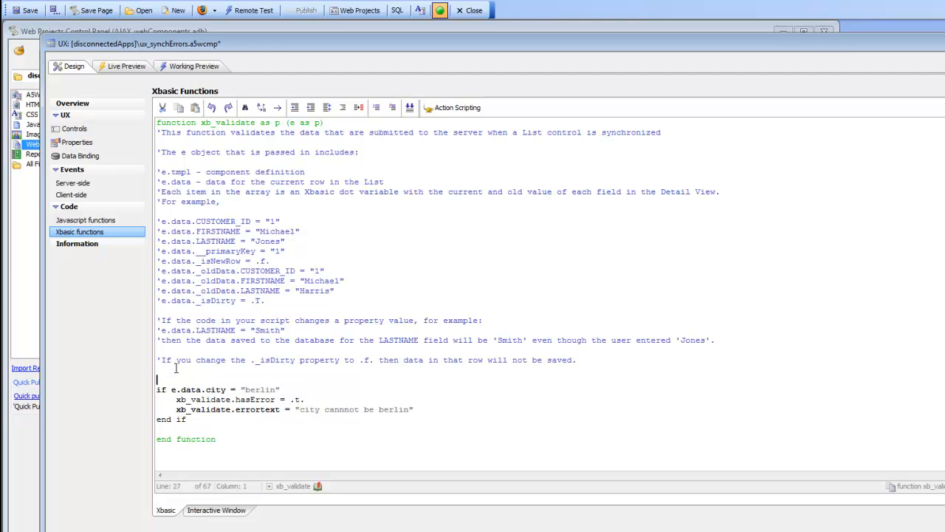
key(Up)
key(Return)
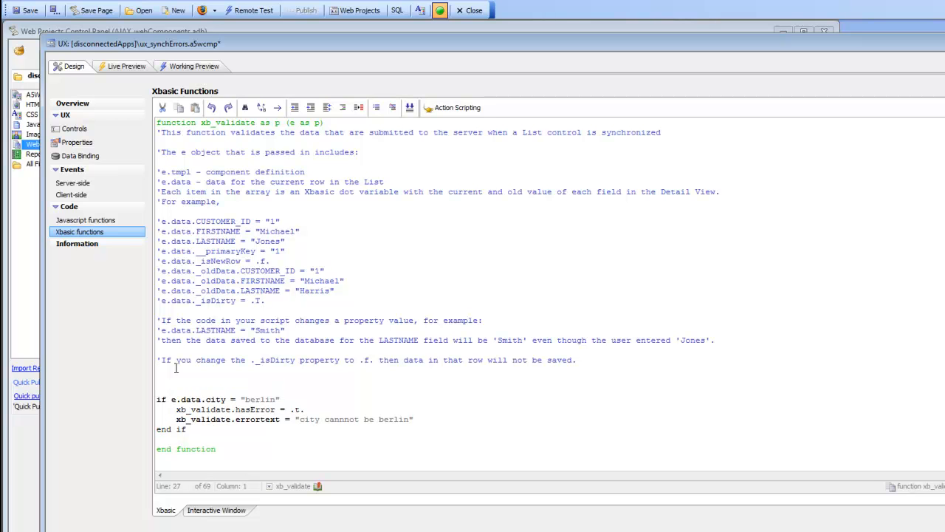
Step: Comment out all four lines of the city check in xb_validate, from the if line through end if
key(Down)
key(Down)
text(')
key(Down)
text(')
key(Down)
text(')
key(Down)
text(')
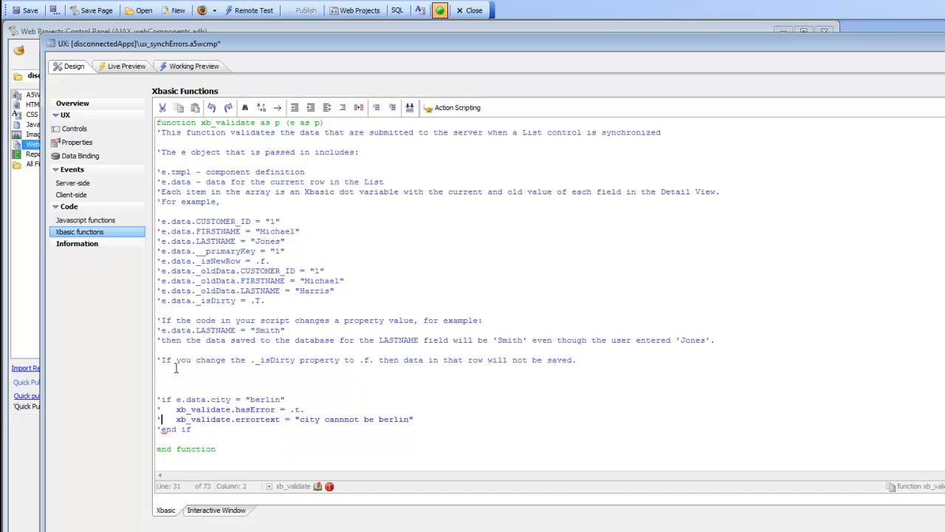
Step: Add the line e.data.city = "Cape Town" above the commented-out city check in xb_validate and save the component
key(Up)
key(Up)
key(Up)
key(Up)
key(Up)
key(Return)
text(e.)
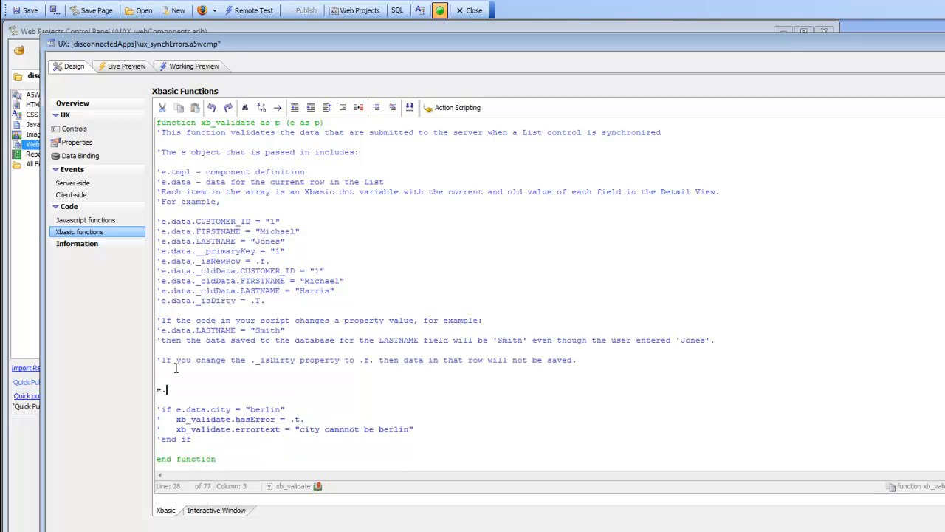
text(data.city = "Cape Town")
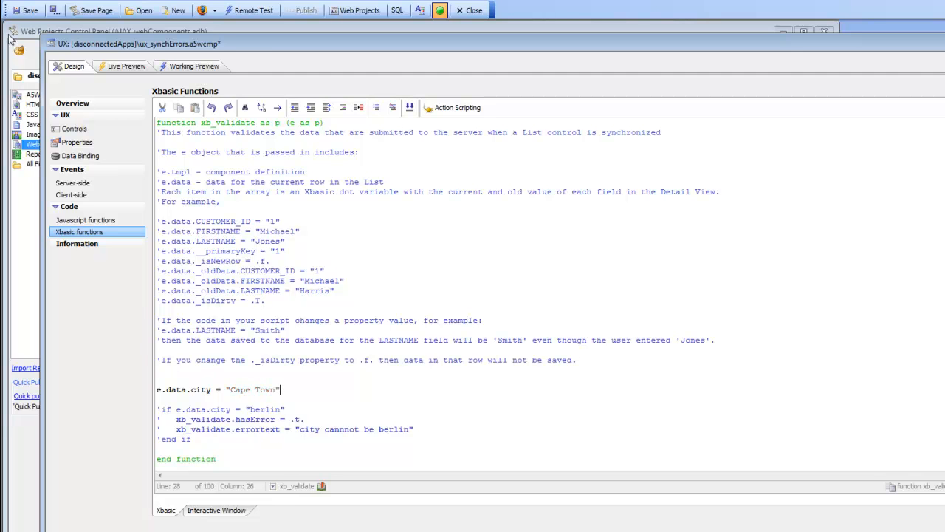
click(30, 12)
Step: In the working preview, remove the final "on" from the ContactName of the ALFKI record, save the record and synchronize the list
click(189, 66)
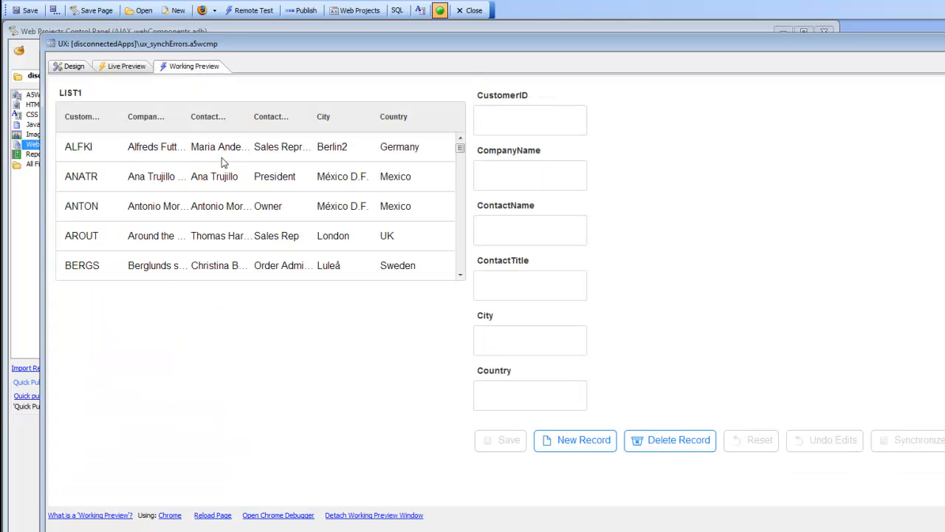
click(217, 152)
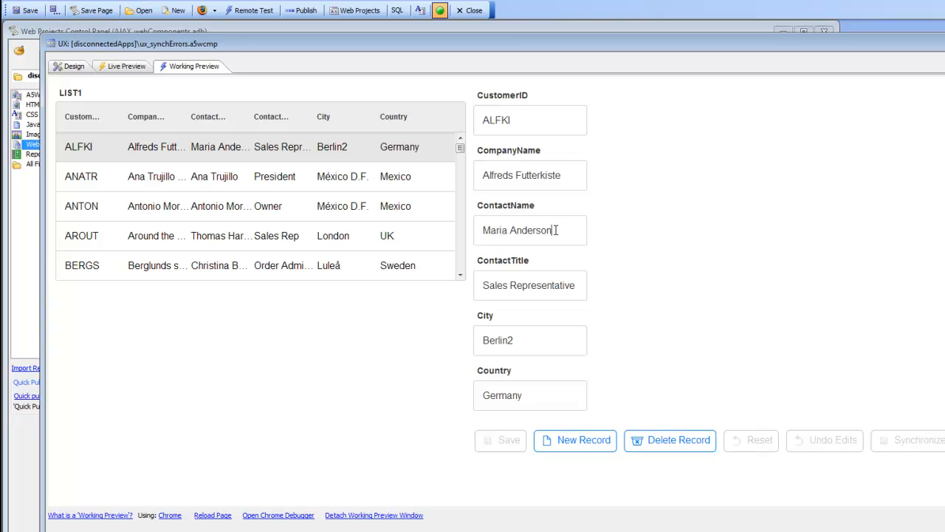
key(BackSpace)
key(BackSpace)
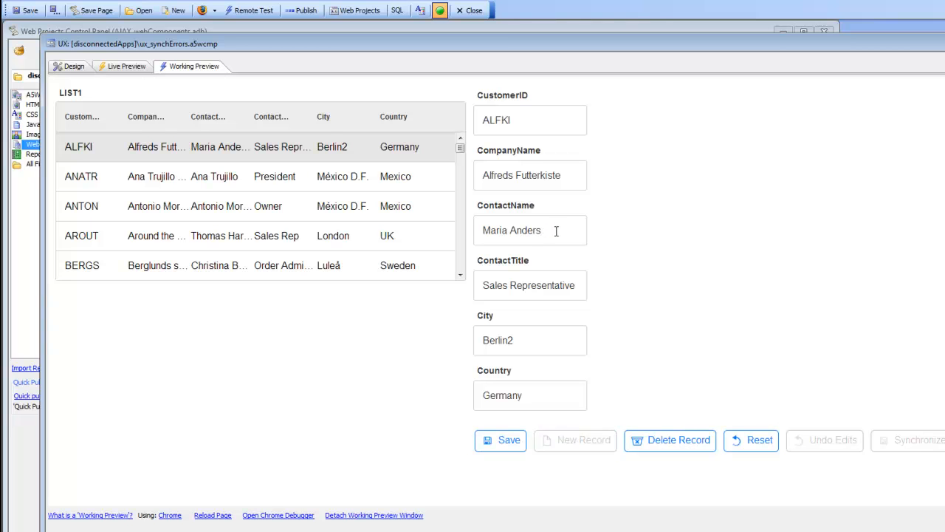
click(507, 439)
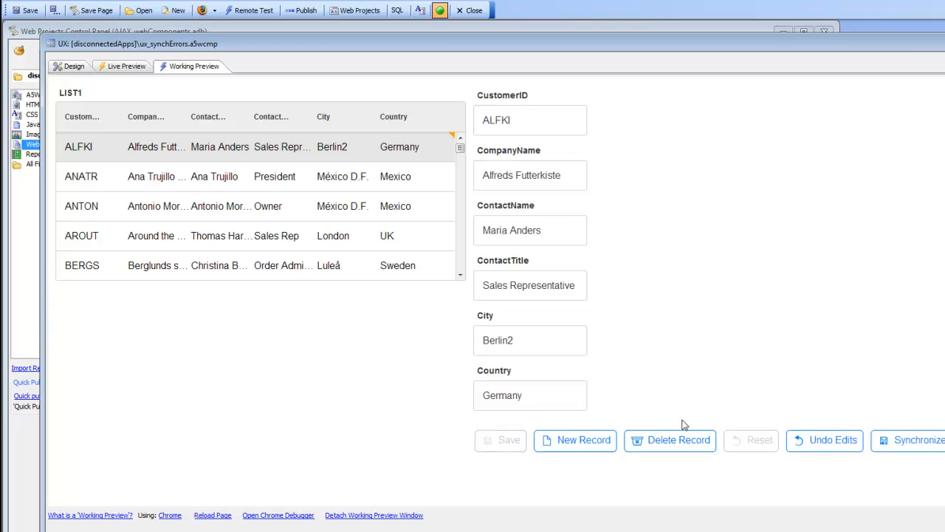
click(893, 441)
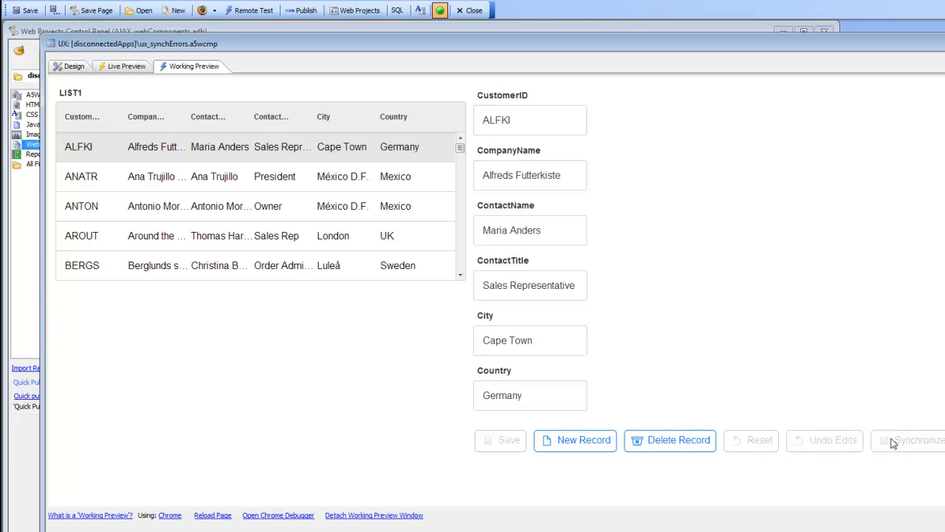